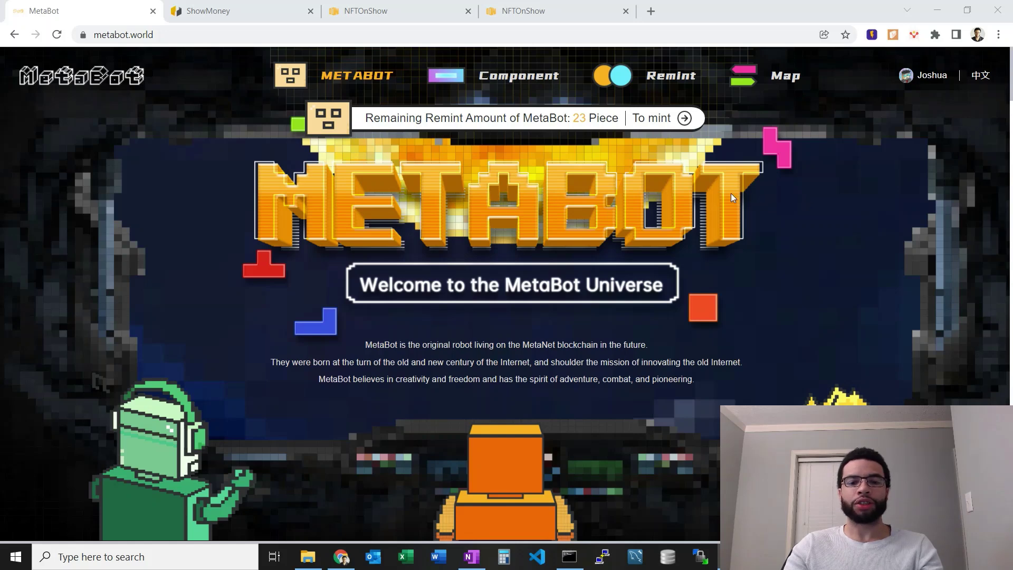
Scroll through the metabot.world home page showing 23 remint pieces remaining.
{"action": "scroll", "coordinate": [775, 209], "scroll_direction": "down", "scroll_amount": 3}
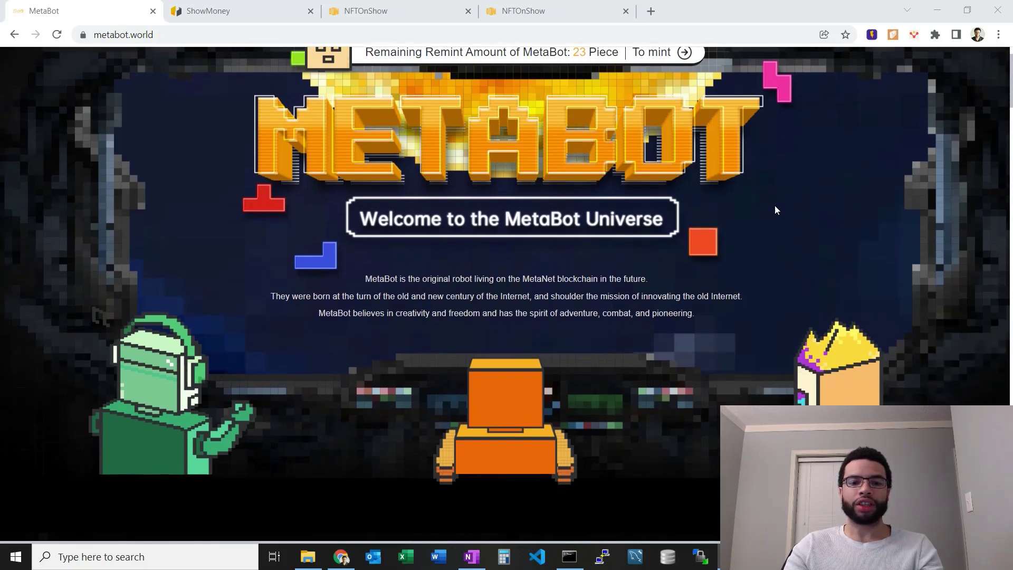
{"action": "scroll", "coordinate": [775, 211], "scroll_direction": "up", "scroll_amount": 2}
{"action": "scroll", "coordinate": [775, 208], "scroll_direction": "down", "scroll_amount": 8}
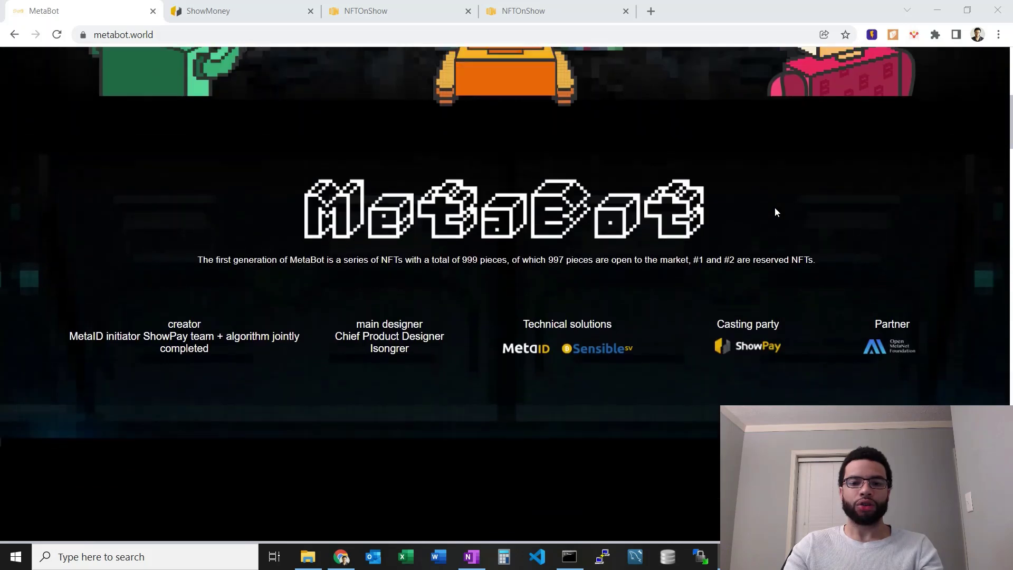
{"action": "scroll", "coordinate": [775, 207], "scroll_direction": "up", "scroll_amount": 10}
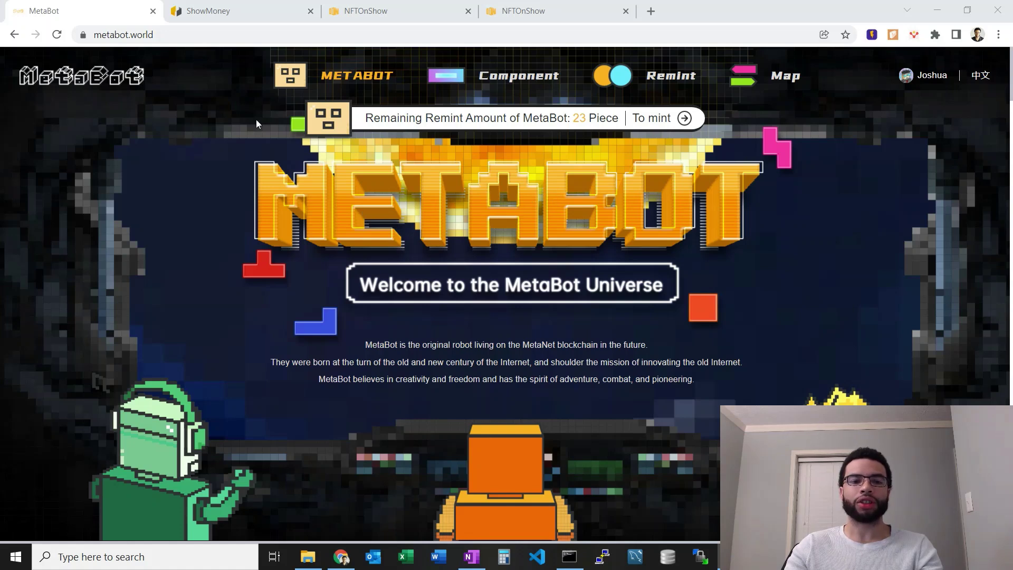
Open the Component page and browse the Ultimate MetaBot gallery of 15 special MetaBots and their owners.
{"action": "left_click", "coordinate": [510, 94]}
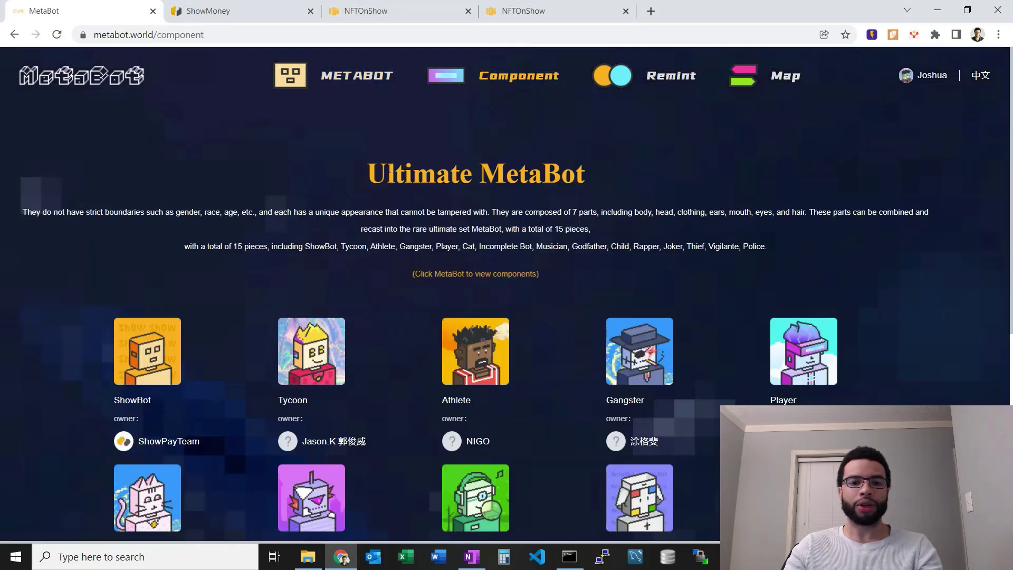
{"action": "scroll", "coordinate": [390, 169], "scroll_direction": "down", "scroll_amount": 6}
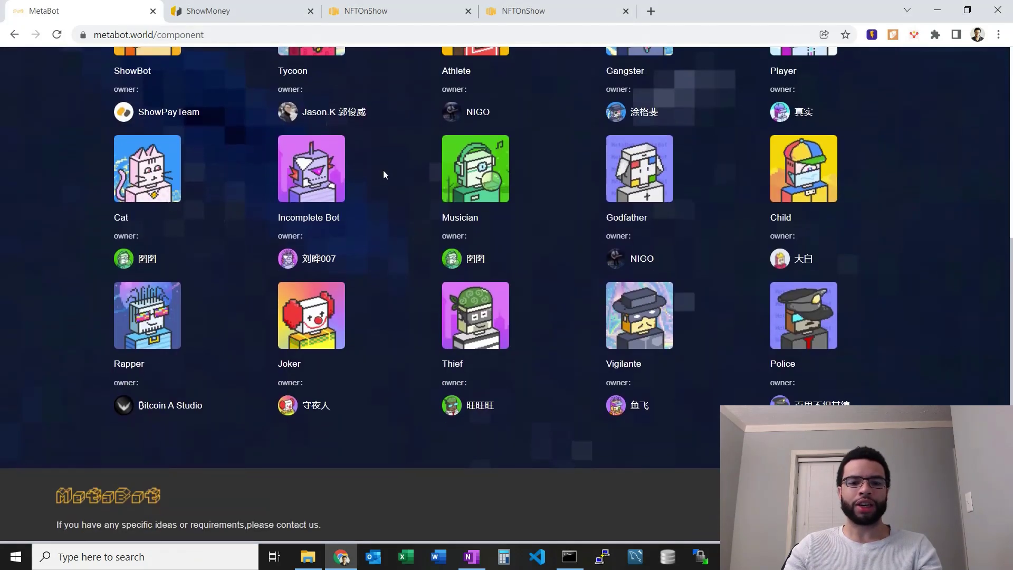
{"action": "scroll", "coordinate": [384, 174], "scroll_direction": "up", "scroll_amount": 4}
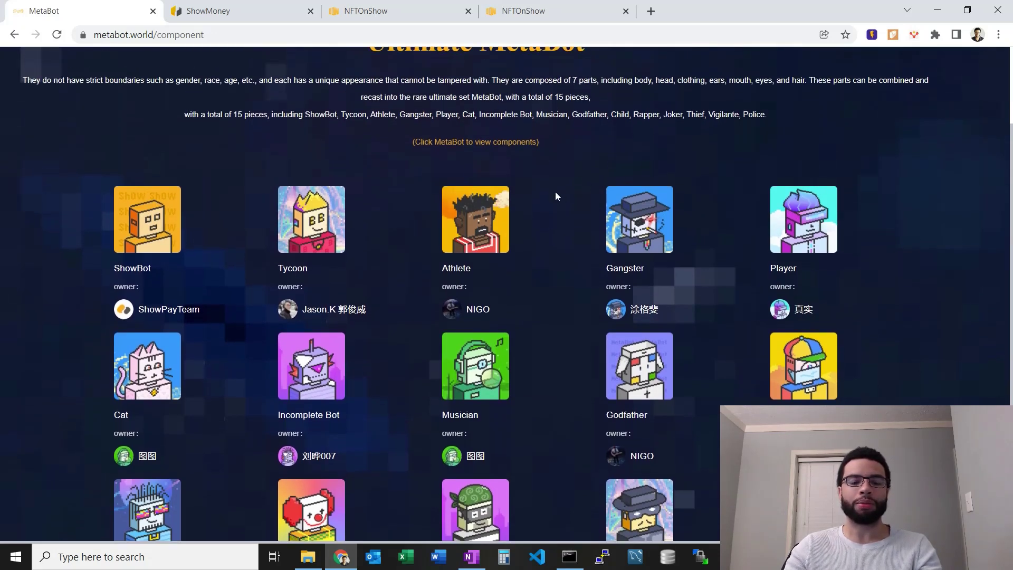
{"action": "scroll", "coordinate": [555, 191], "scroll_direction": "up", "scroll_amount": 1}
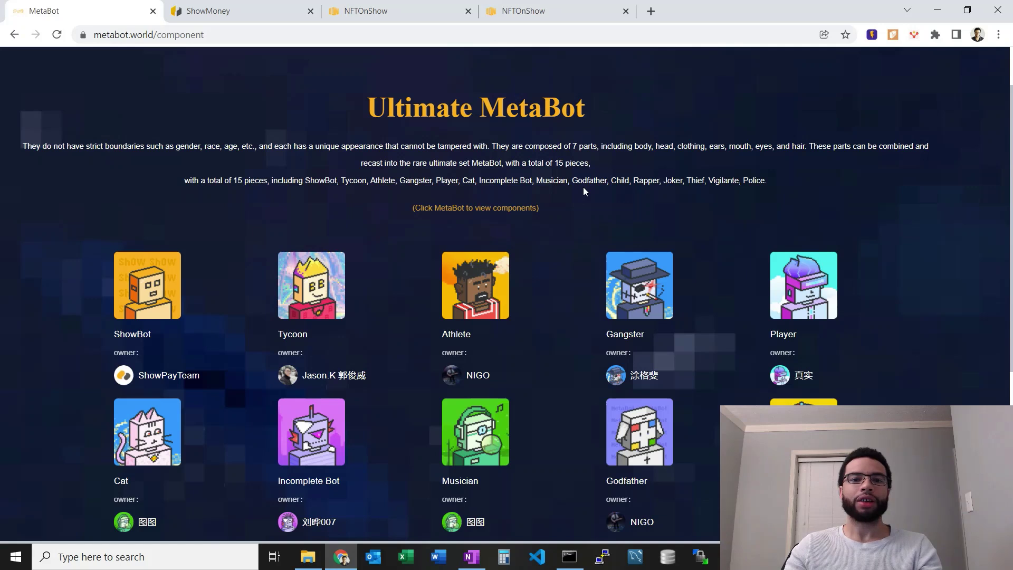
{"action": "scroll", "coordinate": [584, 191], "scroll_direction": "up", "scroll_amount": 1}
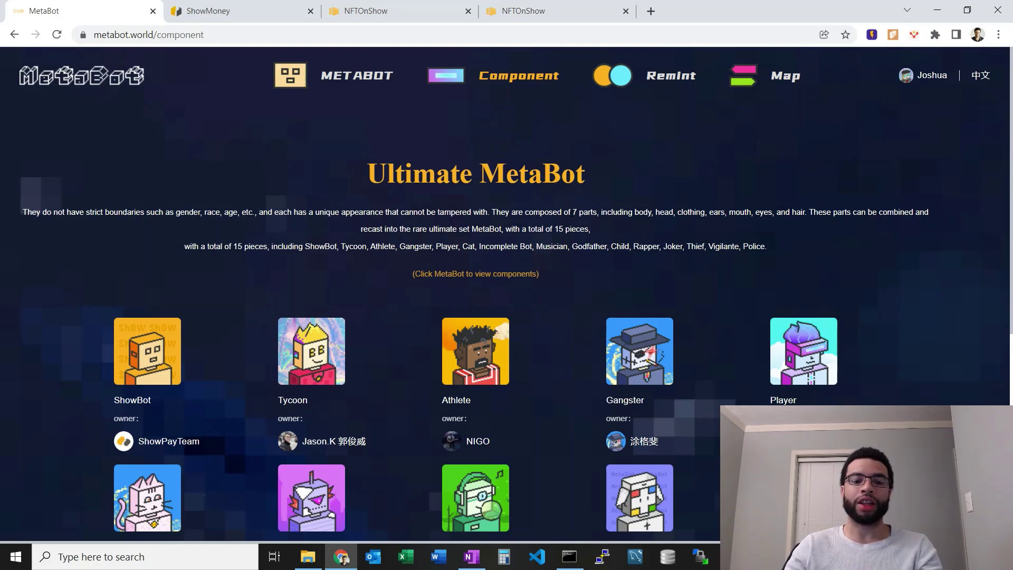
{"action": "scroll", "coordinate": [599, 241], "scroll_direction": "down", "scroll_amount": 7}
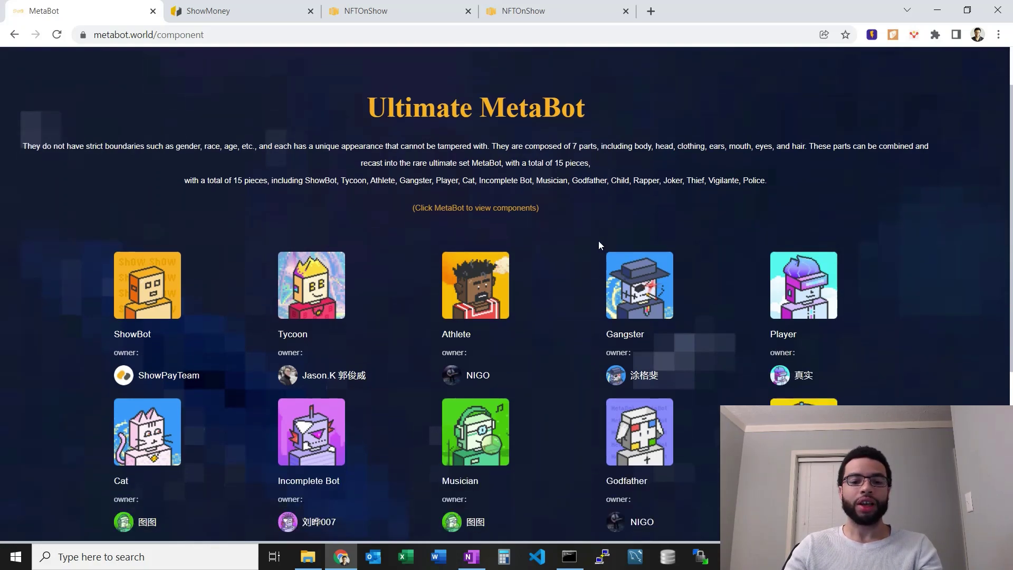
{"action": "scroll", "coordinate": [573, 236], "scroll_direction": "up", "scroll_amount": 5}
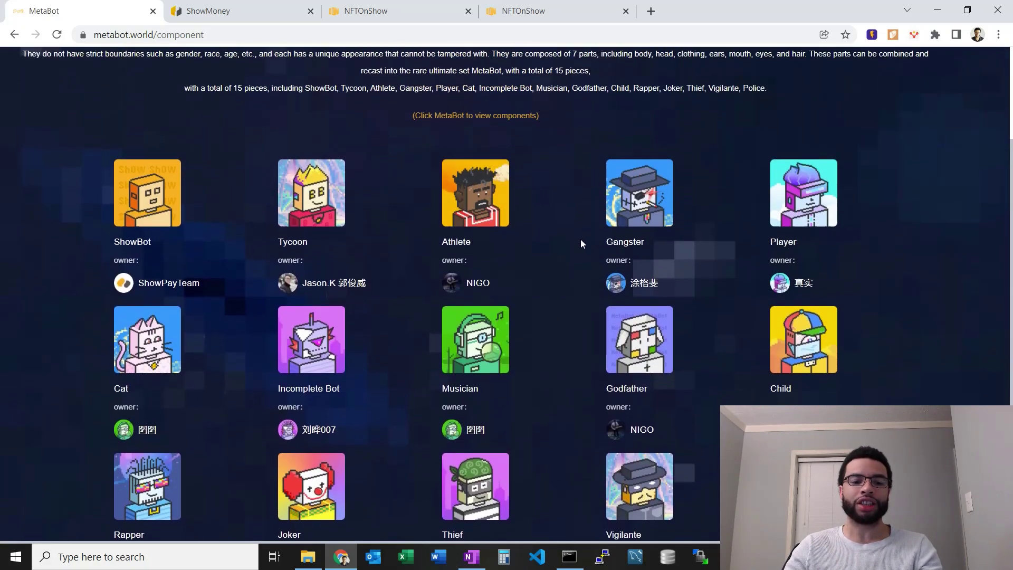
{"action": "scroll", "coordinate": [581, 239], "scroll_direction": "down", "scroll_amount": 3}
{"action": "scroll", "coordinate": [583, 242], "scroll_direction": "up", "scroll_amount": 5}
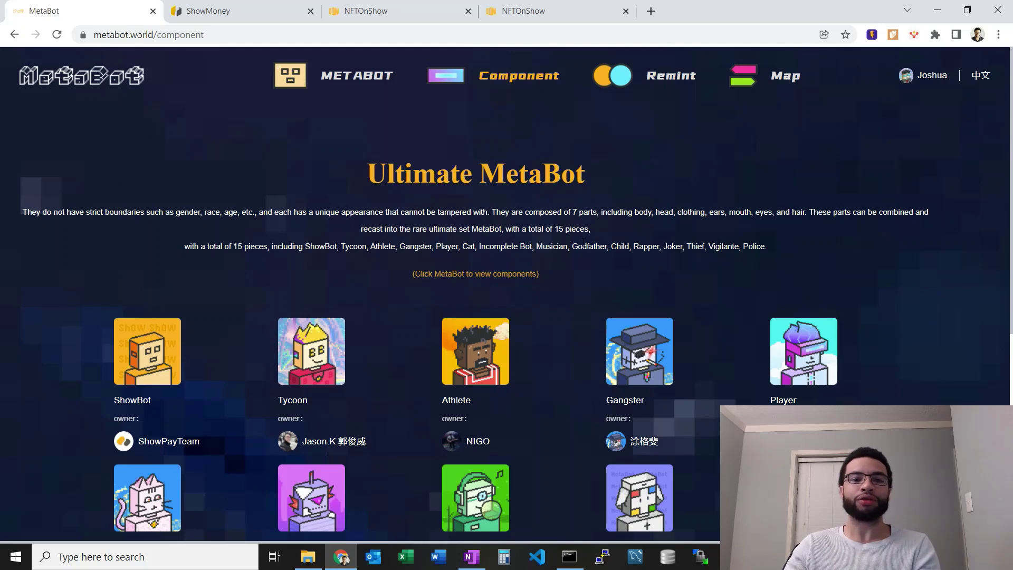
{"action": "left_click", "coordinate": [669, 81]}
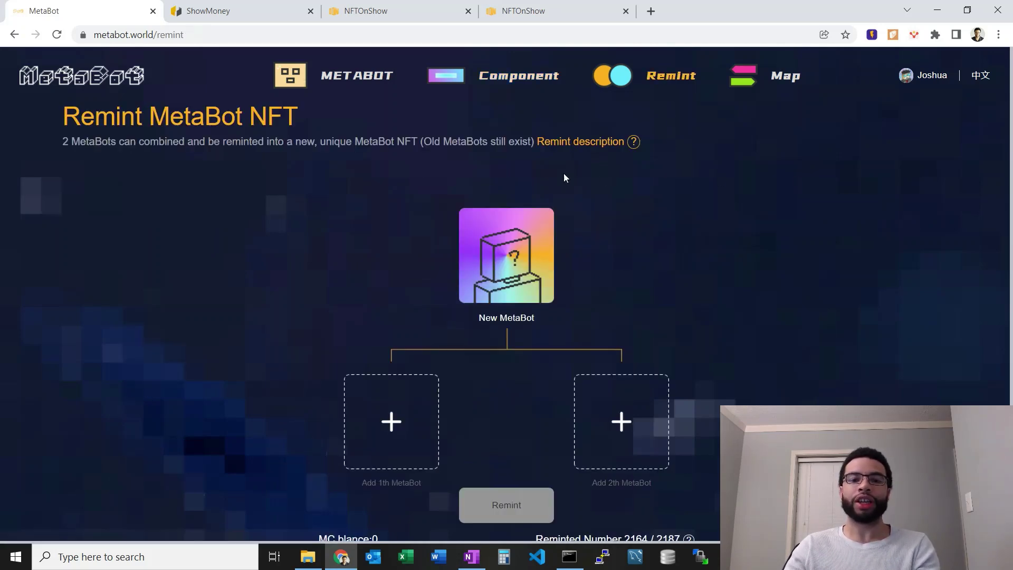
{"action": "scroll", "coordinate": [269, 168], "scroll_direction": "down", "scroll_amount": 2}
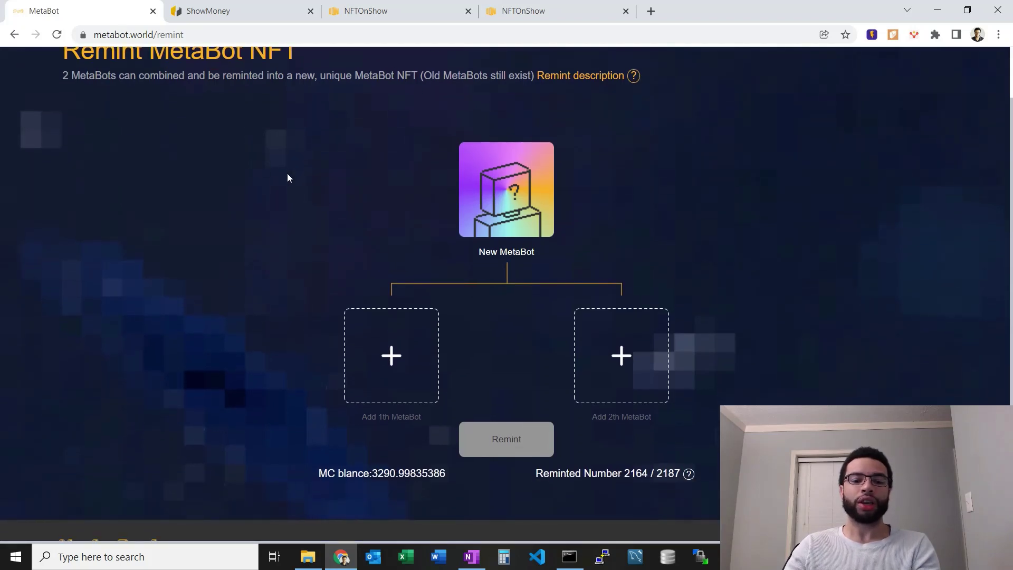
{"action": "scroll", "coordinate": [226, 187], "scroll_direction": "down", "scroll_amount": 1}
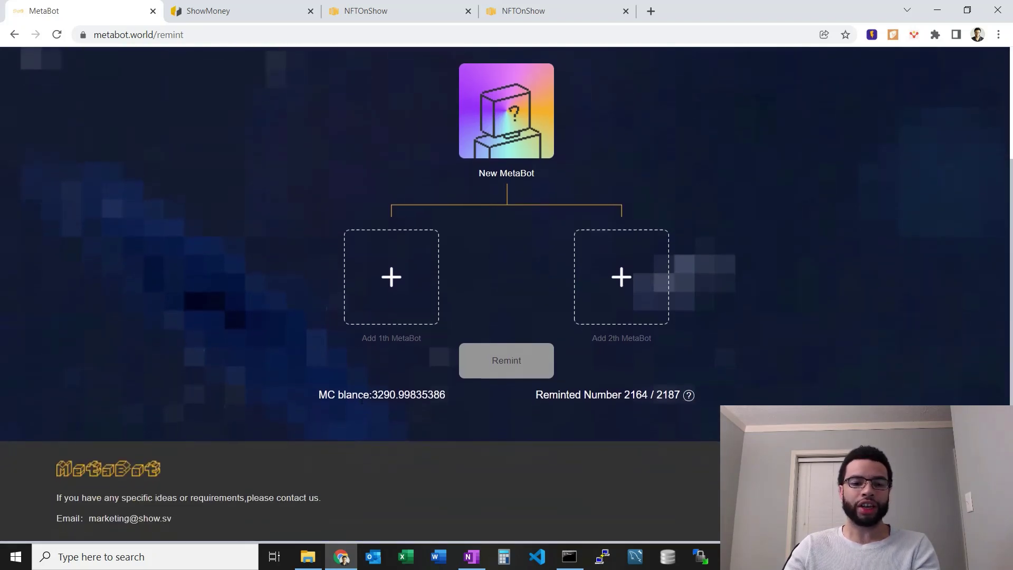
{"action": "scroll", "coordinate": [260, 261], "scroll_direction": "up", "scroll_amount": 2}
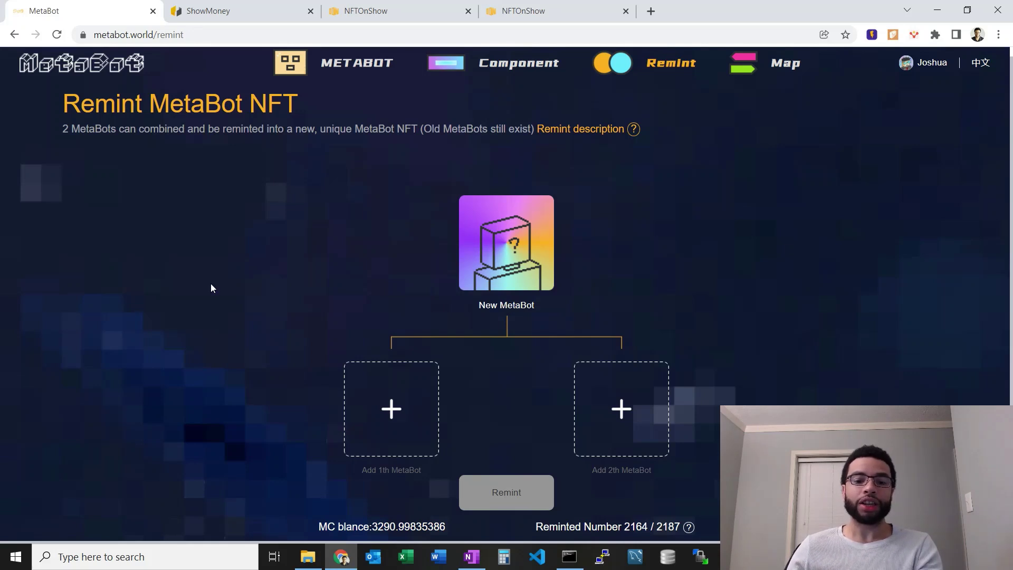
Put #165-MetaBot NFT into the first remint slot.
{"action": "scroll", "coordinate": [329, 319], "scroll_direction": "down", "scroll_amount": 1}
{"action": "left_click", "coordinate": [384, 345]}
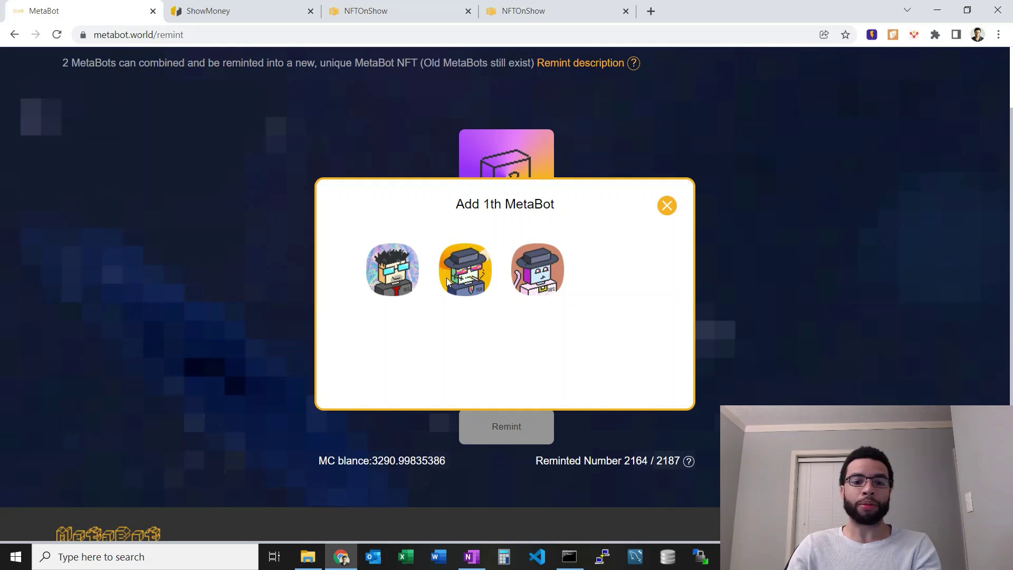
{"action": "left_click", "coordinate": [395, 274]}
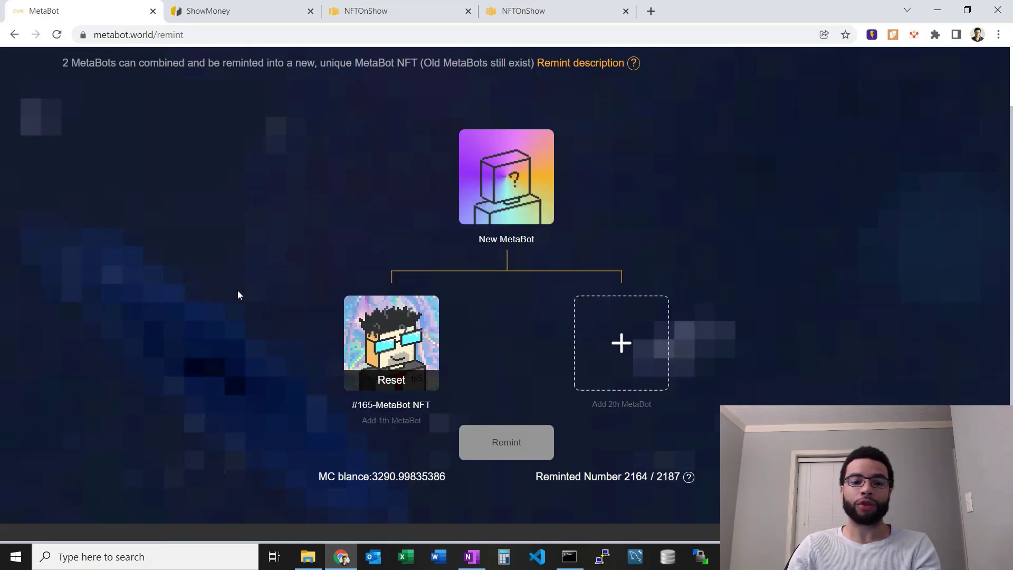
Fill the second remint slot with the blue-haired #Metabot NFT头像 from the second group.
{"action": "scroll", "coordinate": [244, 287], "scroll_direction": "down", "scroll_amount": 1}
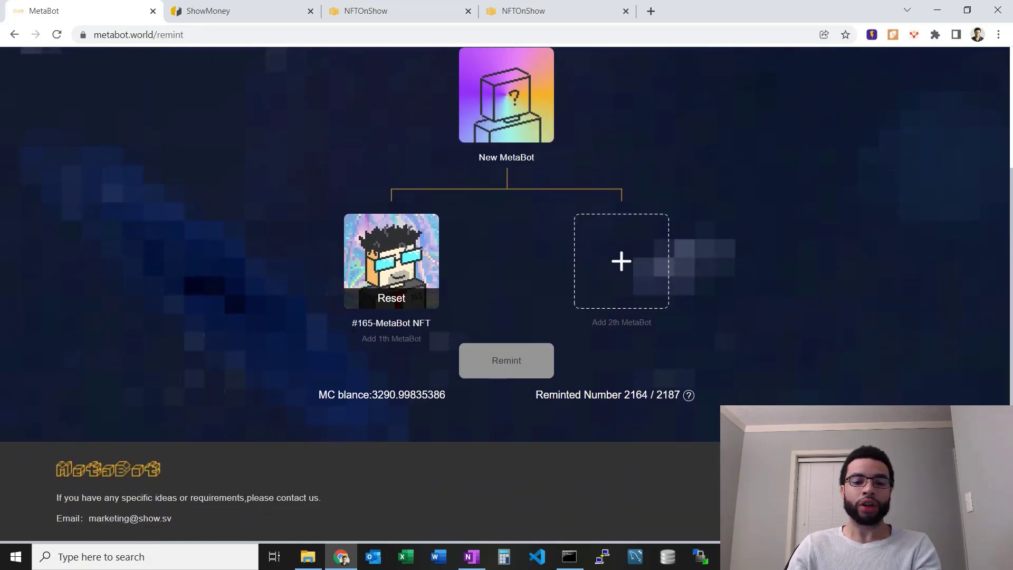
{"action": "left_click", "coordinate": [637, 264]}
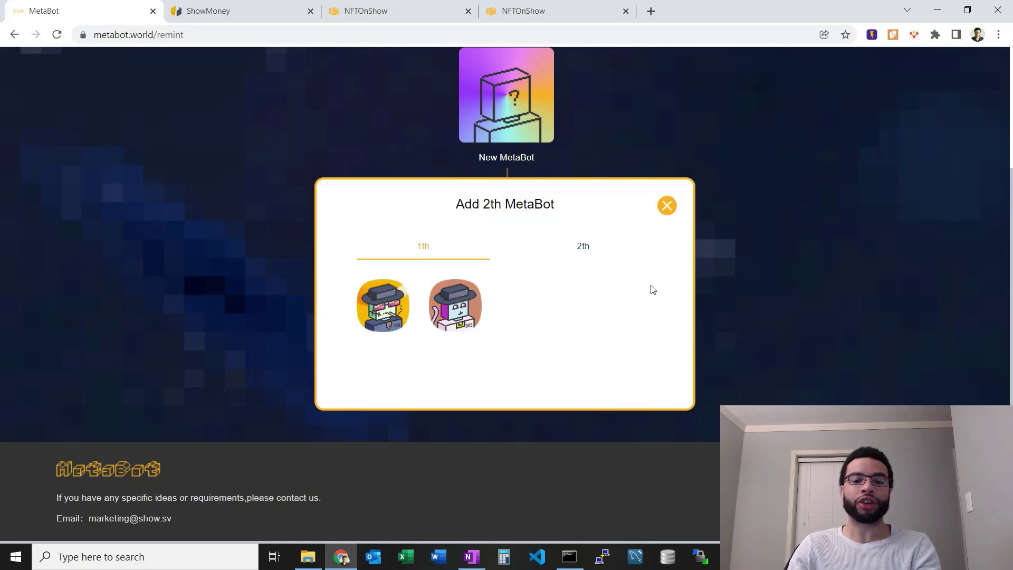
{"action": "left_click", "coordinate": [583, 246]}
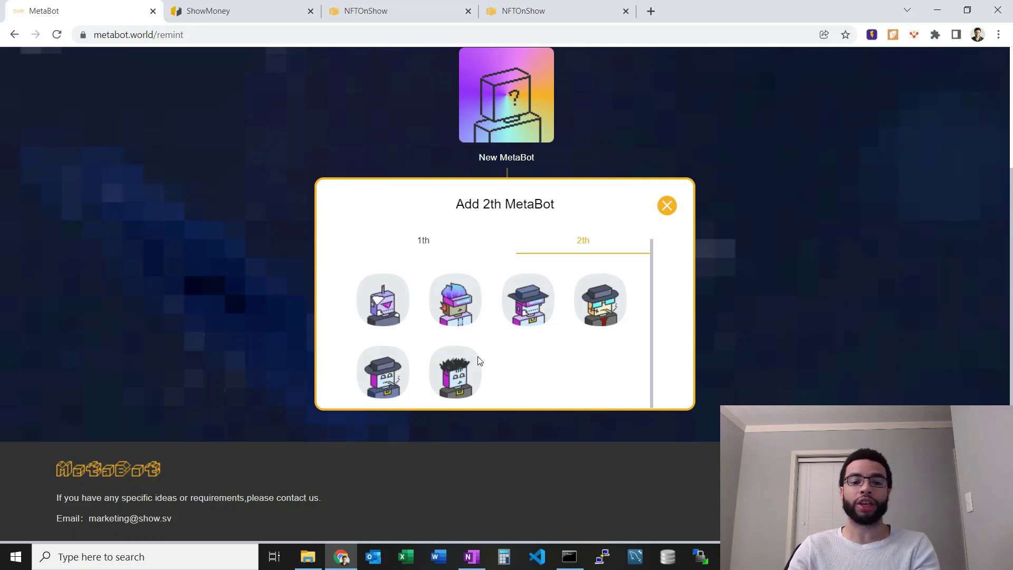
{"action": "left_click", "coordinate": [457, 306]}
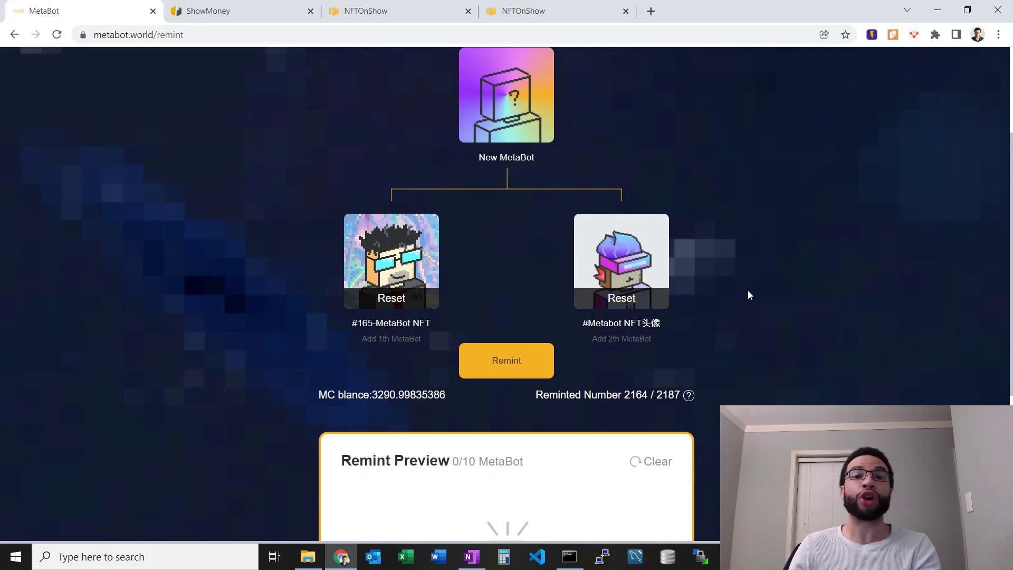
{"action": "scroll", "coordinate": [686, 306], "scroll_direction": "down", "scroll_amount": 1}
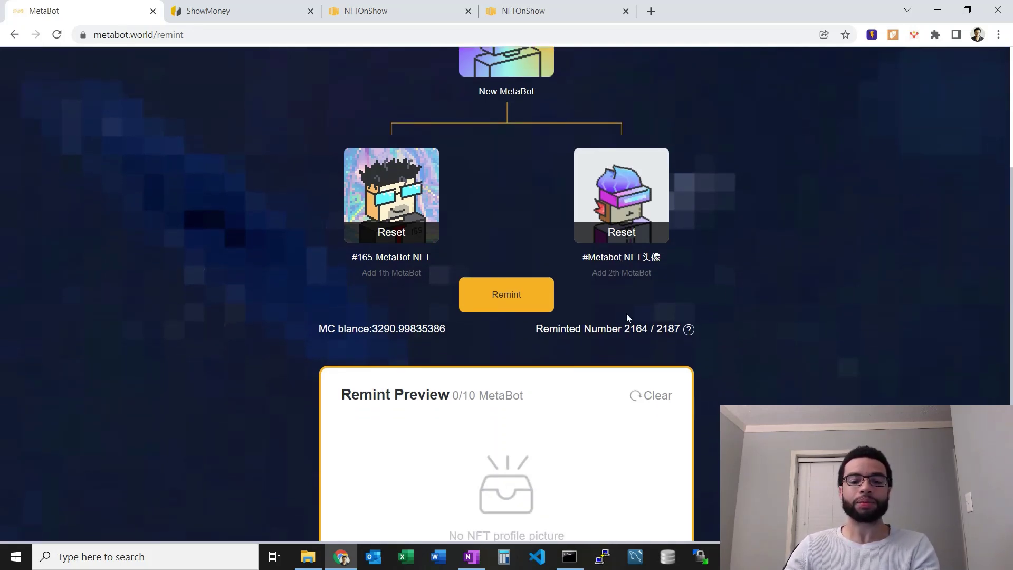
{"action": "scroll", "coordinate": [660, 300], "scroll_direction": "down", "scroll_amount": 1}
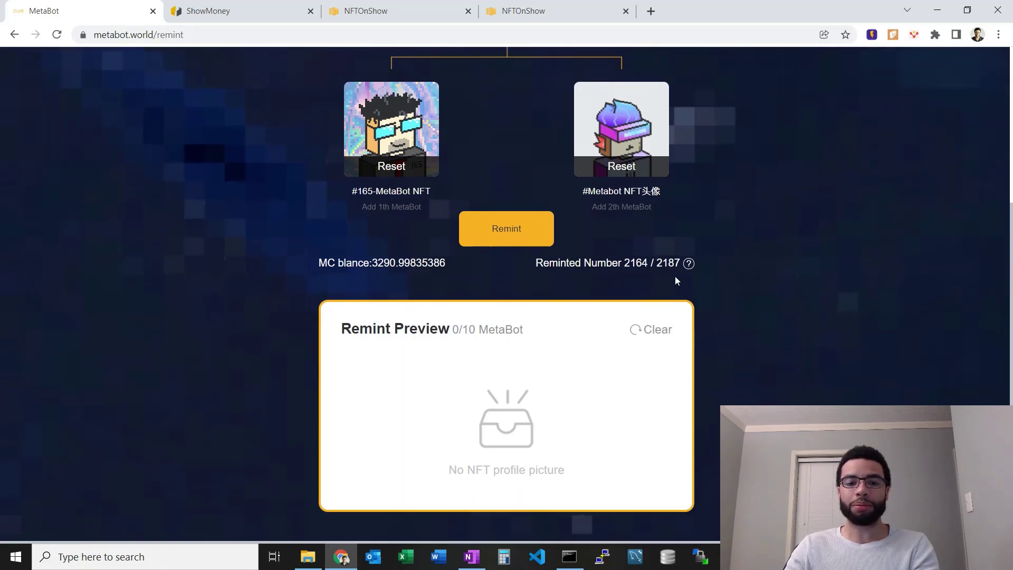
{"action": "mouse_move", "coordinate": [689, 263]}
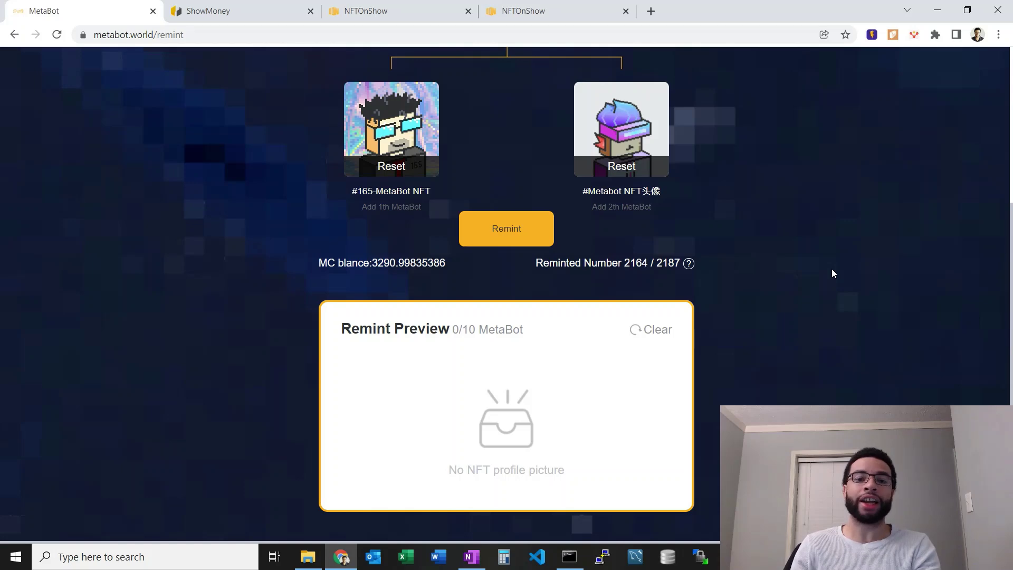
Load the MetaID browser at scan.metaid.io in a new tab.
{"action": "left_click", "coordinate": [652, 11]}
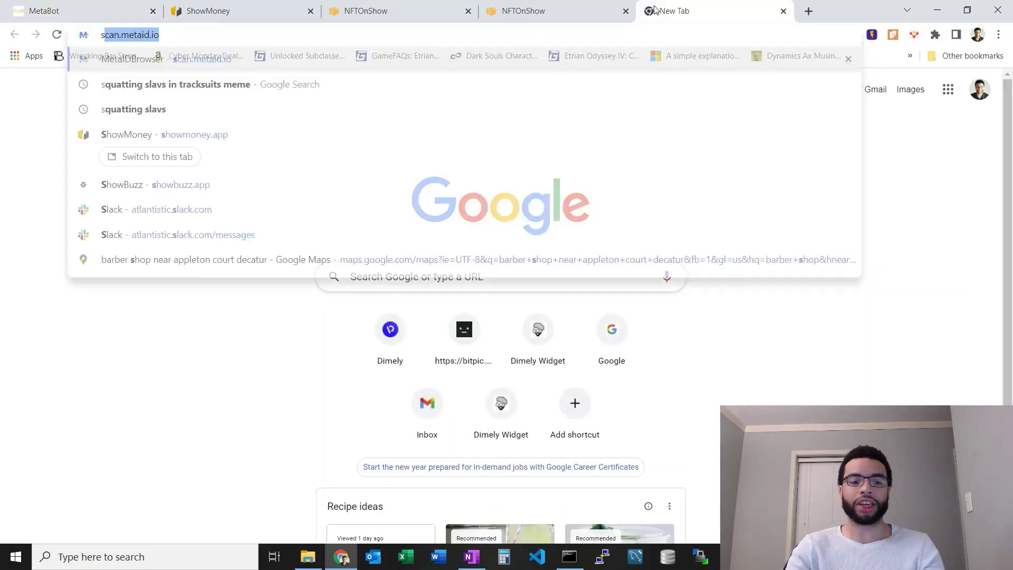
{"action": "type", "text": "ca"}
{"action": "key", "text": "Return"}
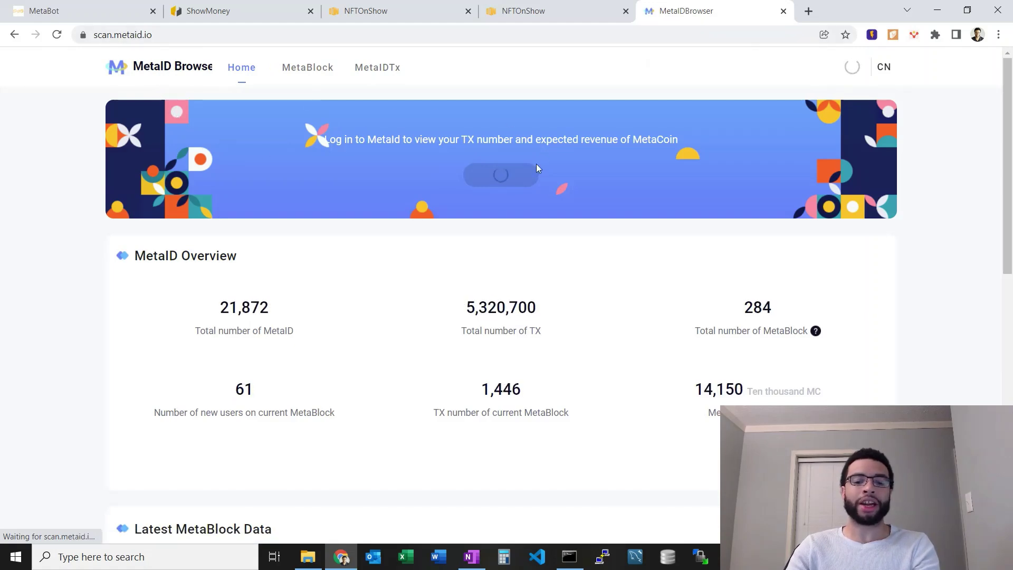
{"action": "scroll", "coordinate": [606, 263], "scroll_direction": "down", "scroll_amount": 1}
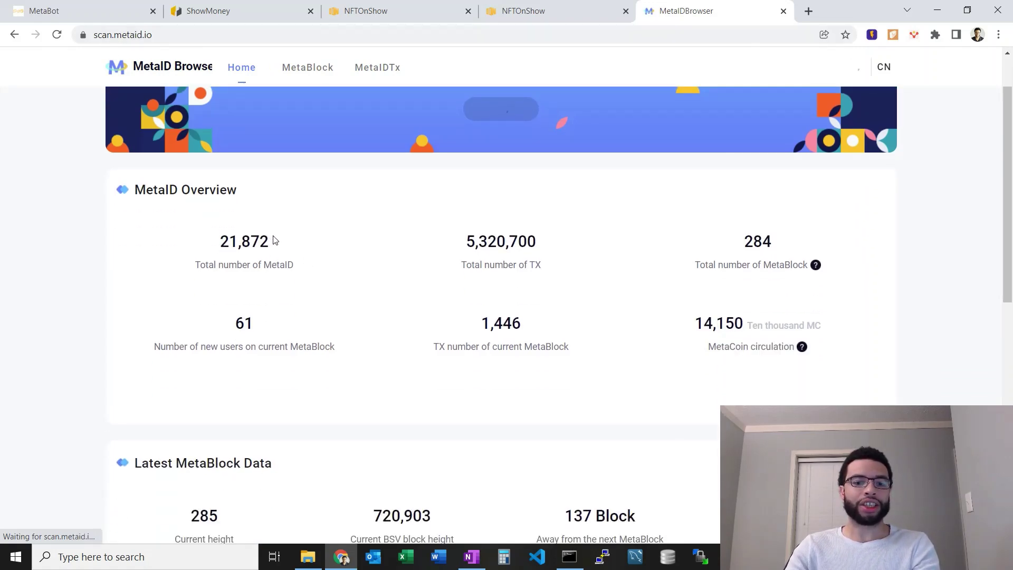
Highlight the 21,872 total MetaIDs in the overview, then return to the MetaBot remint page.
{"action": "left_click_drag", "start_coordinate": [274, 240], "coordinate": [217, 242]}
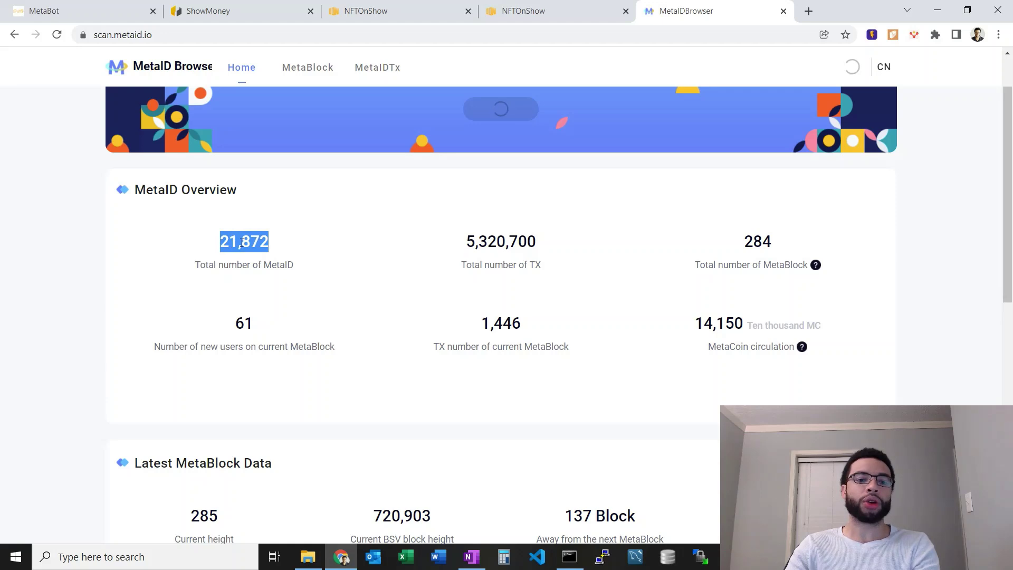
{"action": "scroll", "coordinate": [294, 236], "scroll_direction": "down", "scroll_amount": 1}
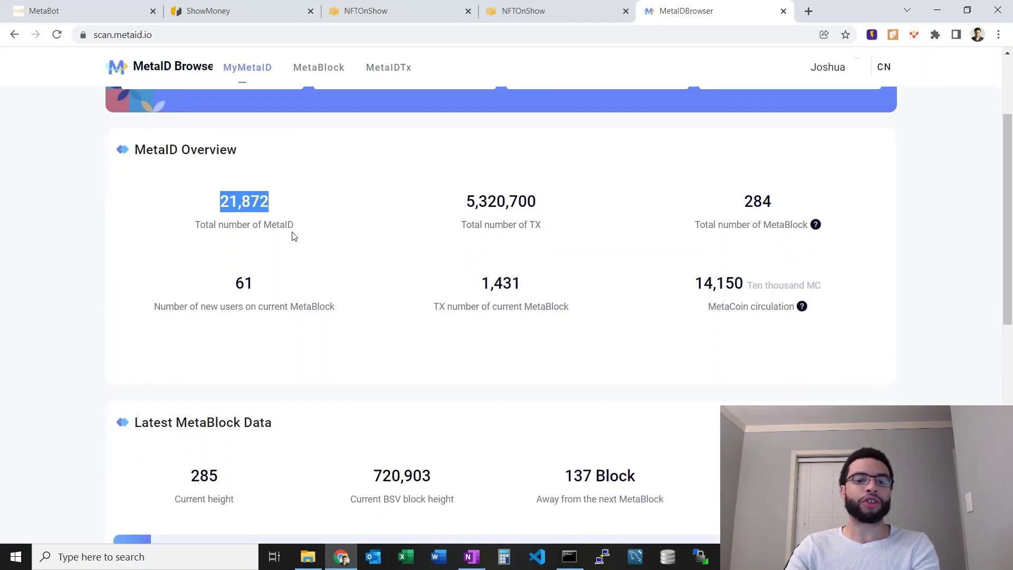
{"action": "left_click", "coordinate": [309, 235]}
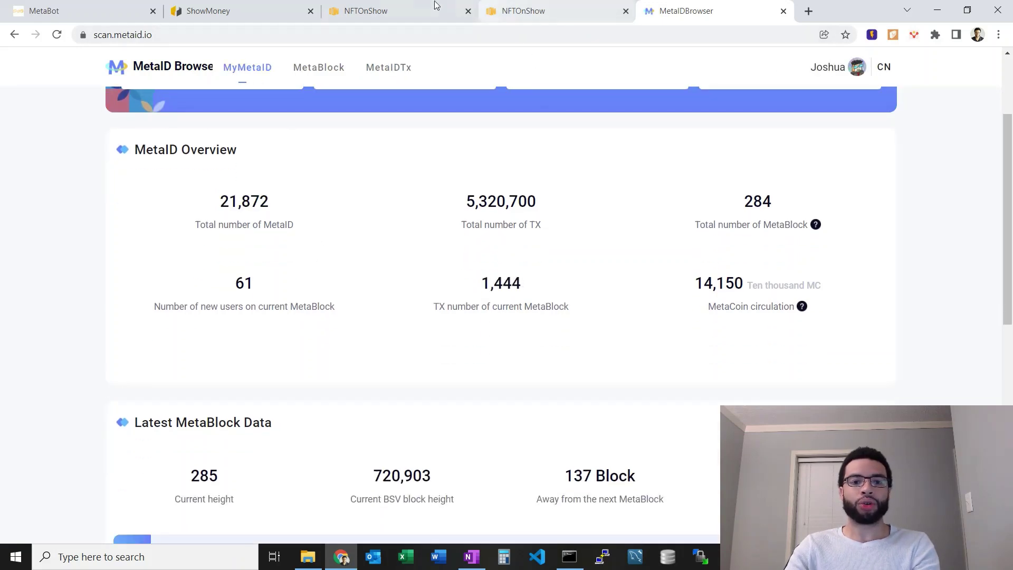
{"action": "left_click", "coordinate": [74, 9]}
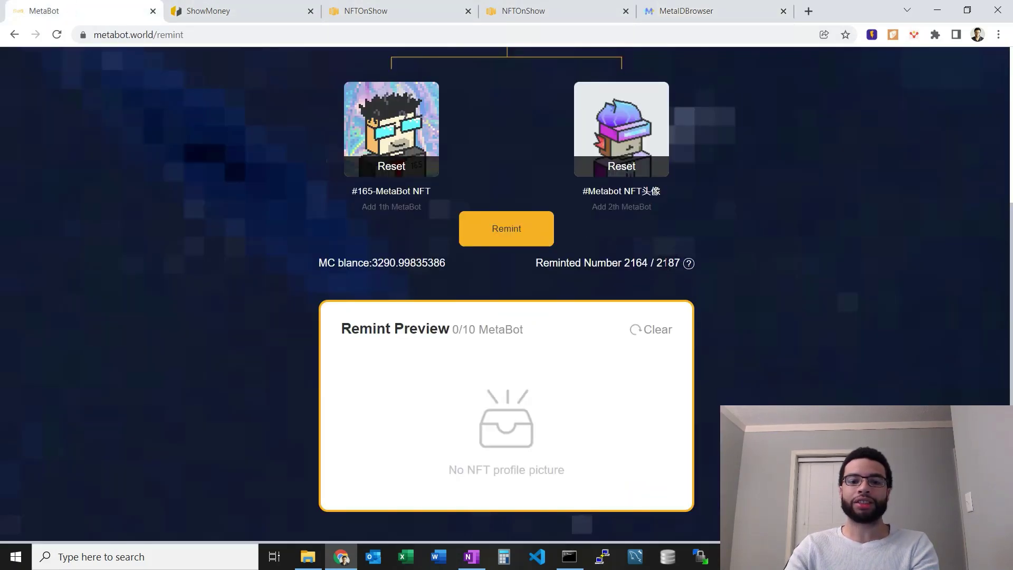
{"action": "mouse_move", "coordinate": [691, 262]}
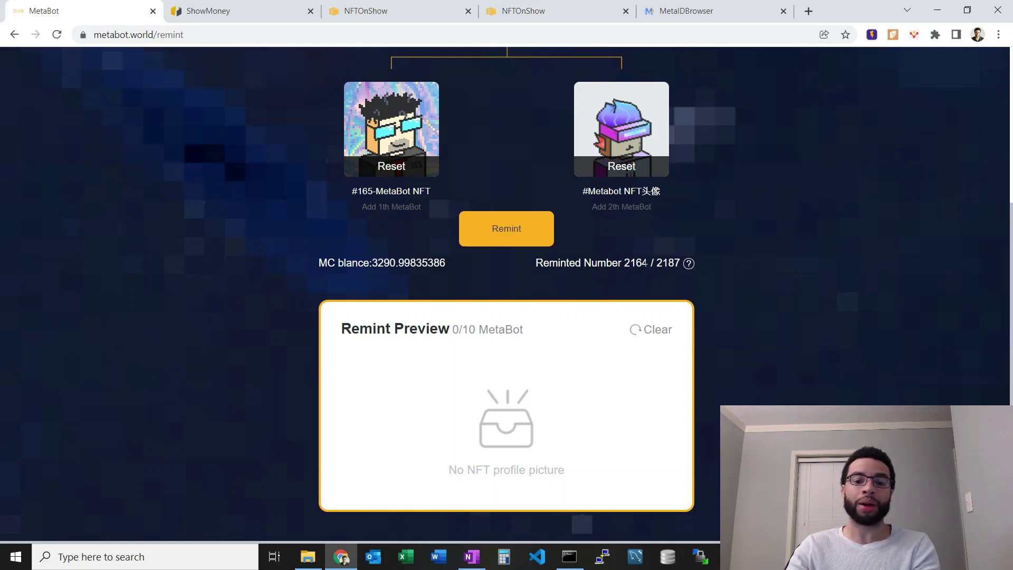
{"action": "left_click_drag", "start_coordinate": [646, 262], "coordinate": [624, 262]}
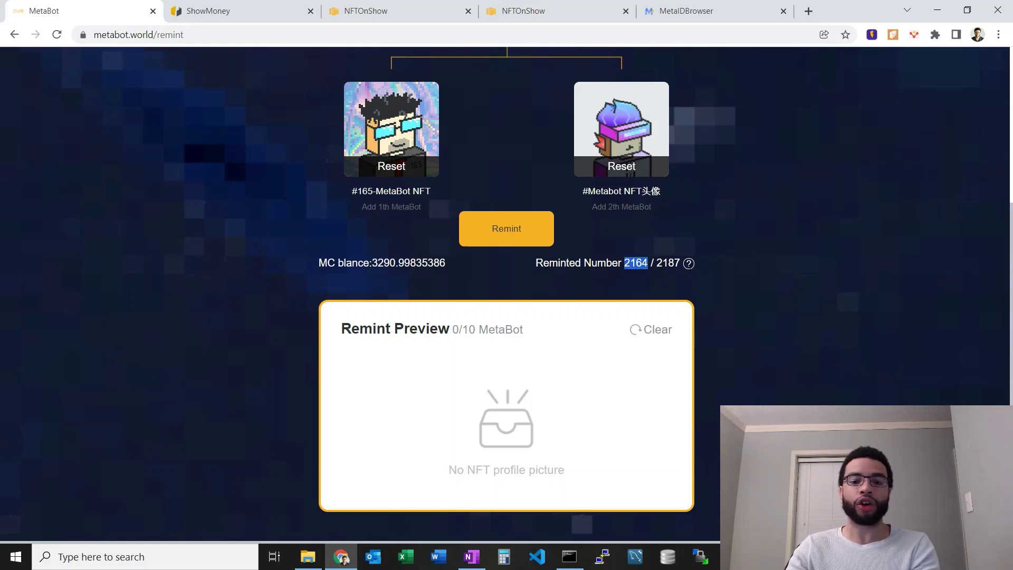
{"action": "left_click", "coordinate": [756, 282]}
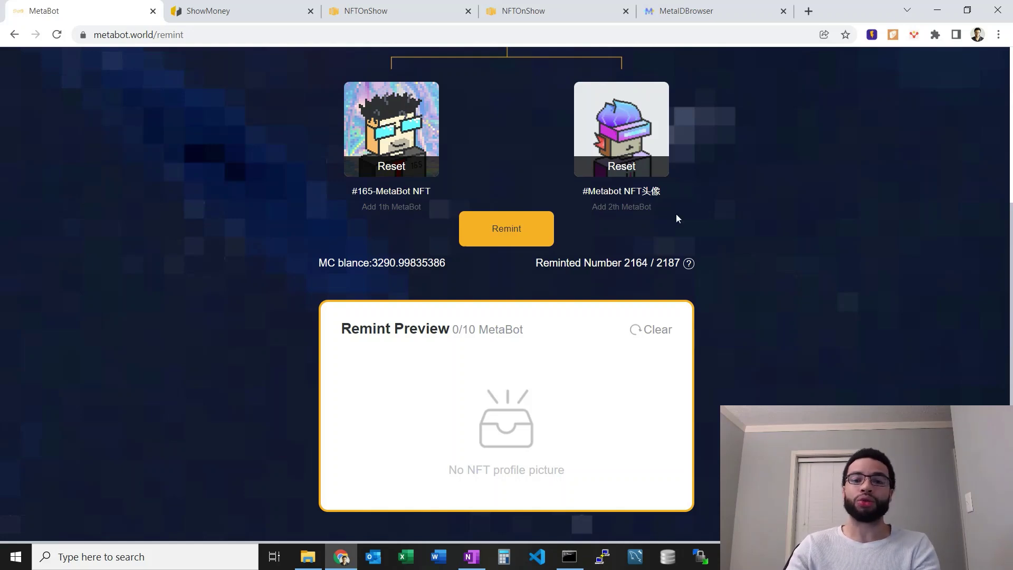
{"action": "scroll", "coordinate": [544, 237], "scroll_direction": "up", "scroll_amount": 3}
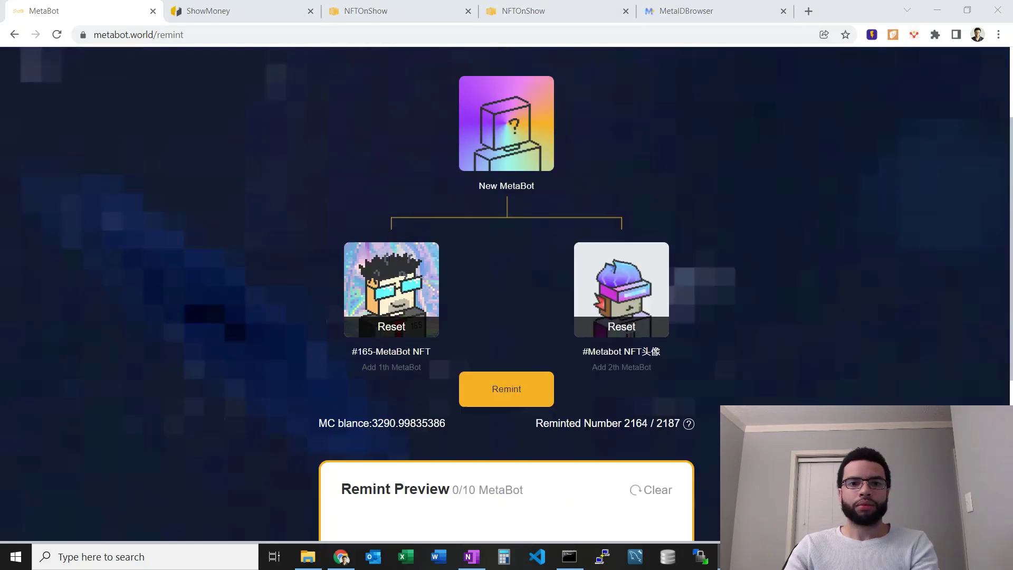
{"action": "scroll", "coordinate": [684, 274], "scroll_direction": "down", "scroll_amount": 1}
{"action": "scroll", "coordinate": [623, 333], "scroll_direction": "up", "scroll_amount": 1}
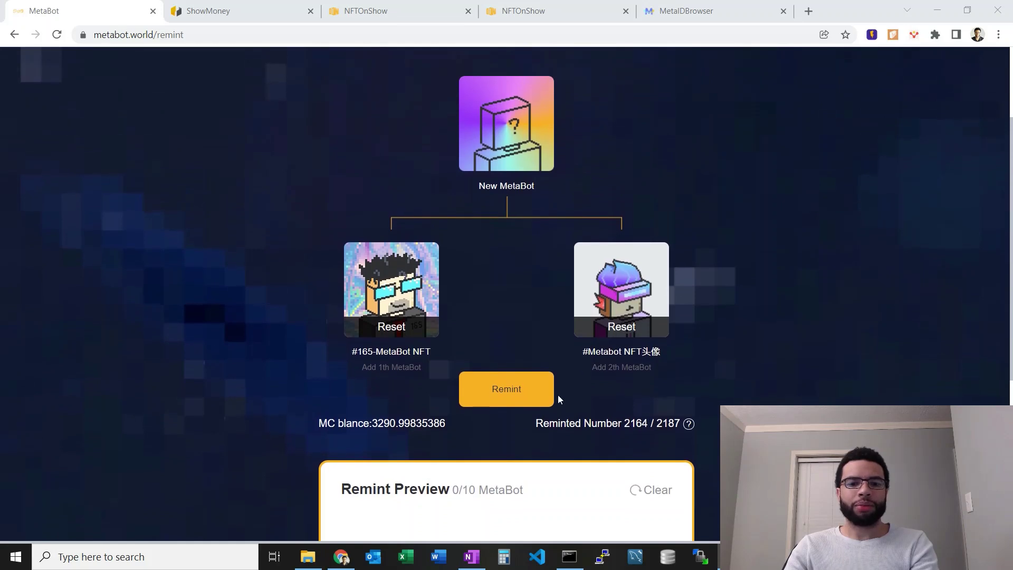
Remint the two parents, approving the 500 MC + 23369 sat cost, yielding an Unnamed MetaBot rated 2/7.
{"action": "left_click", "coordinate": [516, 400]}
{"action": "scroll", "coordinate": [781, 311], "scroll_direction": "down", "scroll_amount": 1}
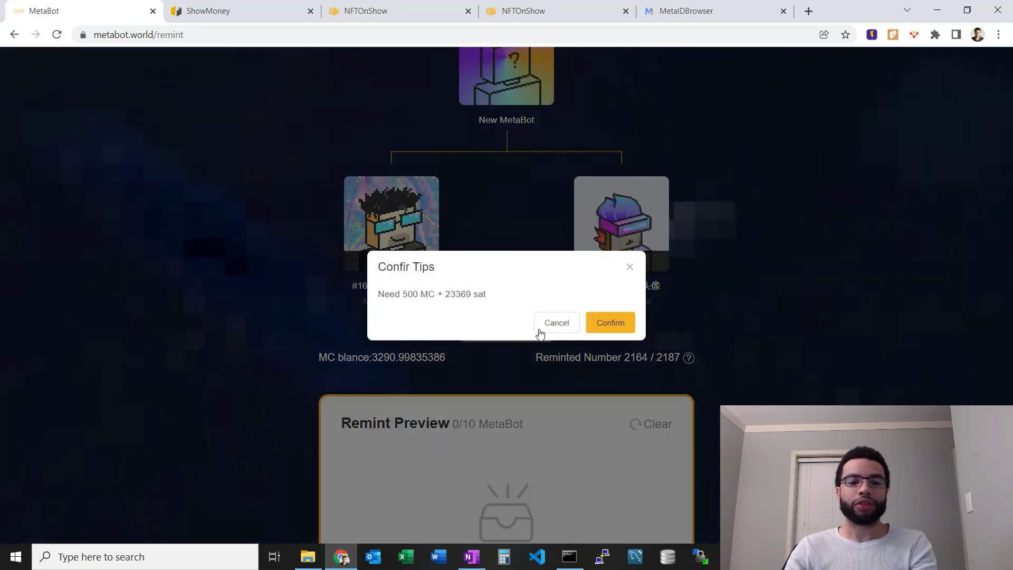
{"action": "left_click", "coordinate": [612, 321]}
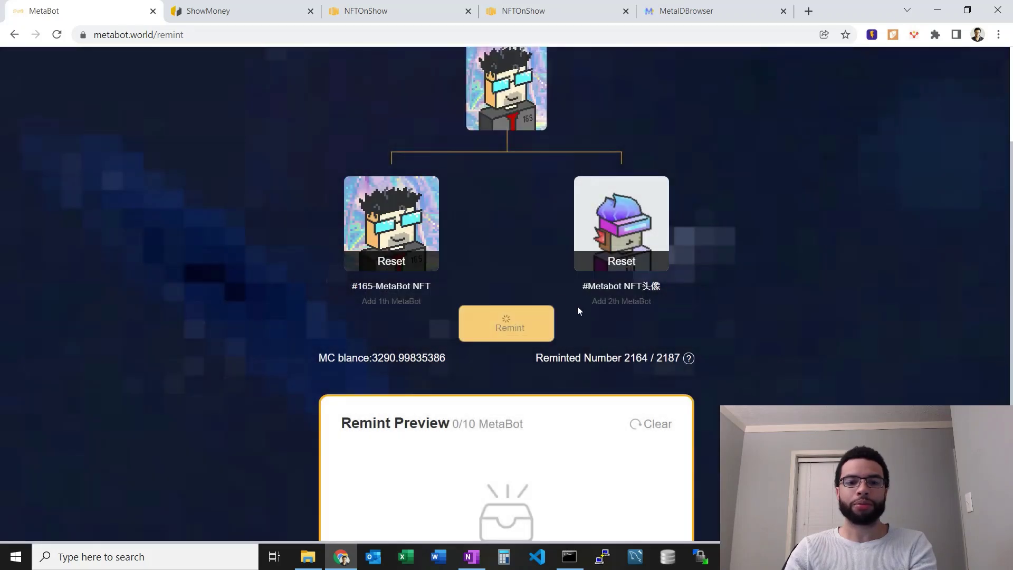
{"action": "scroll", "coordinate": [649, 290], "scroll_direction": "up", "scroll_amount": 1}
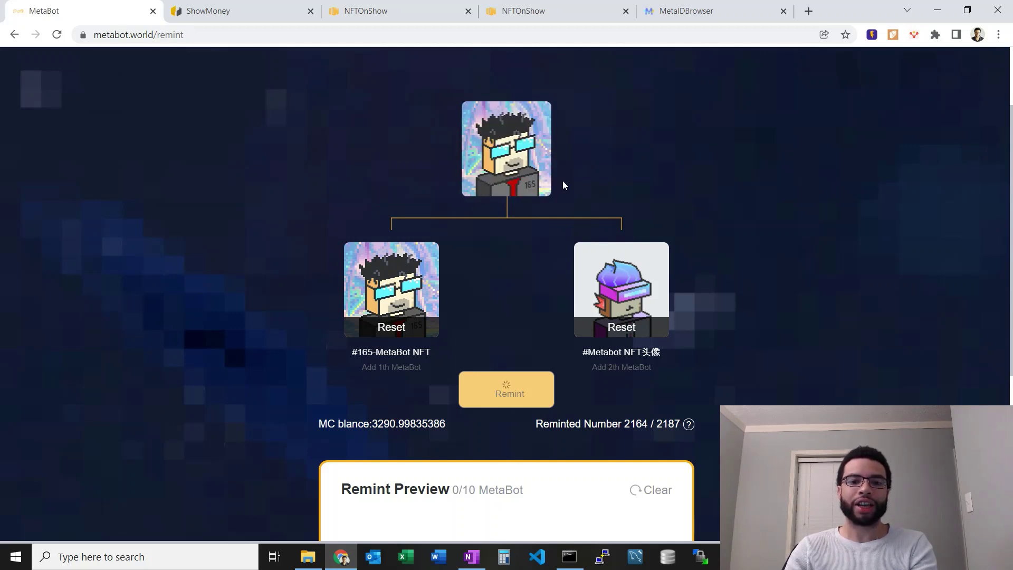
{"action": "scroll", "coordinate": [820, 210], "scroll_direction": "down", "scroll_amount": 1}
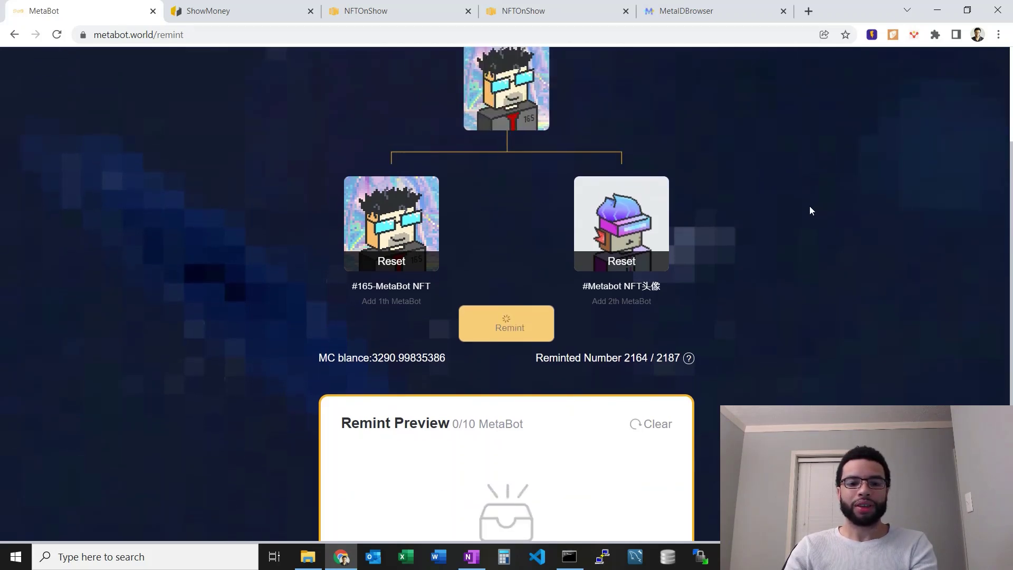
{"action": "scroll", "coordinate": [575, 334], "scroll_direction": "down", "scroll_amount": 1}
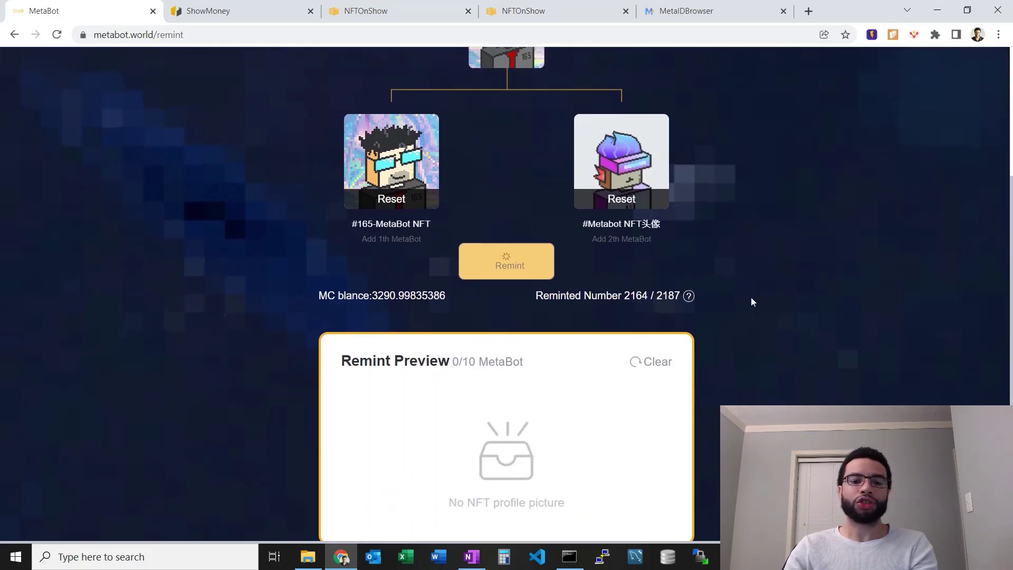
{"action": "scroll", "coordinate": [751, 297], "scroll_direction": "up", "scroll_amount": 1}
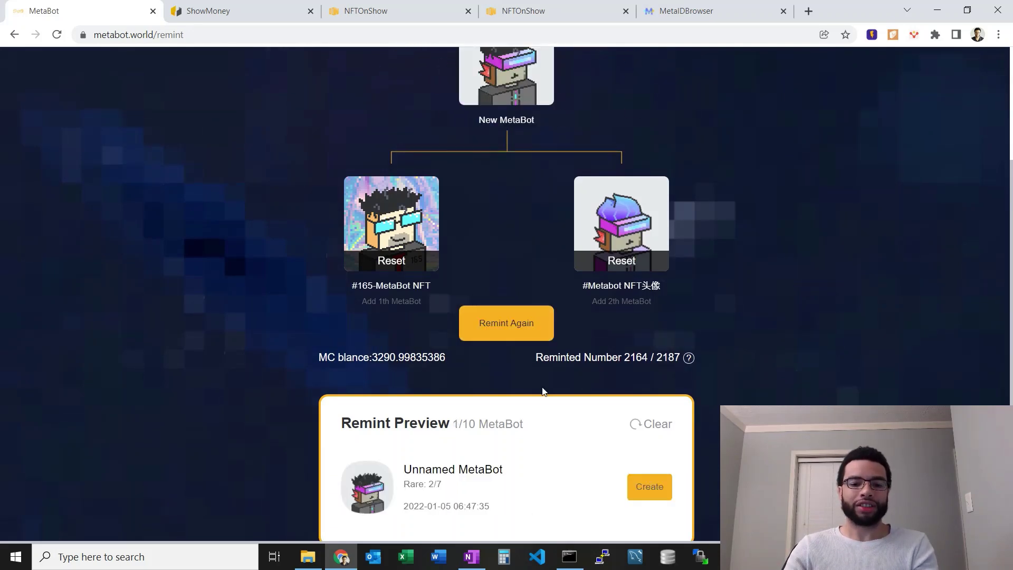
{"action": "scroll", "coordinate": [457, 420], "scroll_direction": "down", "scroll_amount": 1}
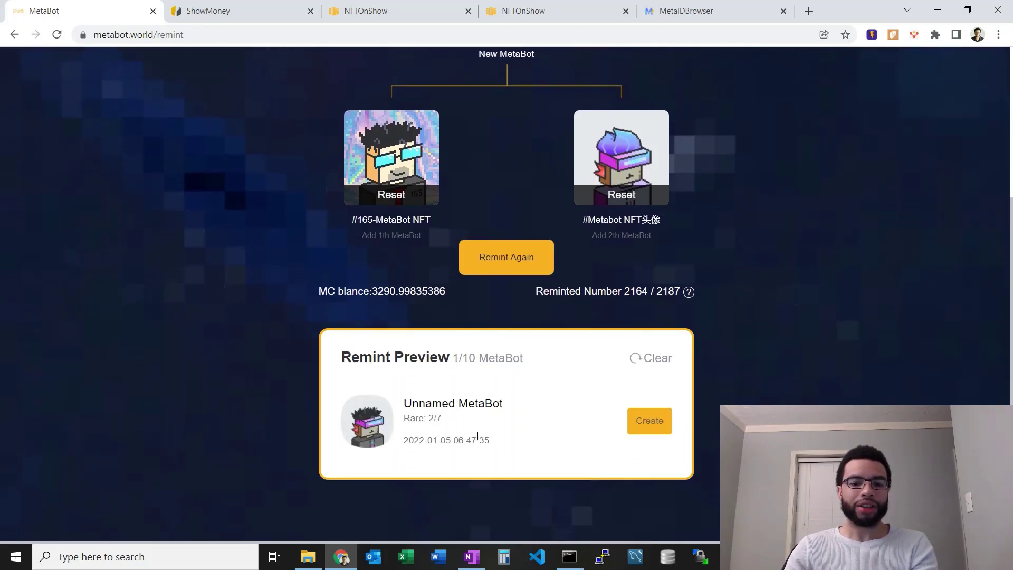
{"action": "scroll", "coordinate": [459, 427], "scroll_direction": "down", "scroll_amount": 1}
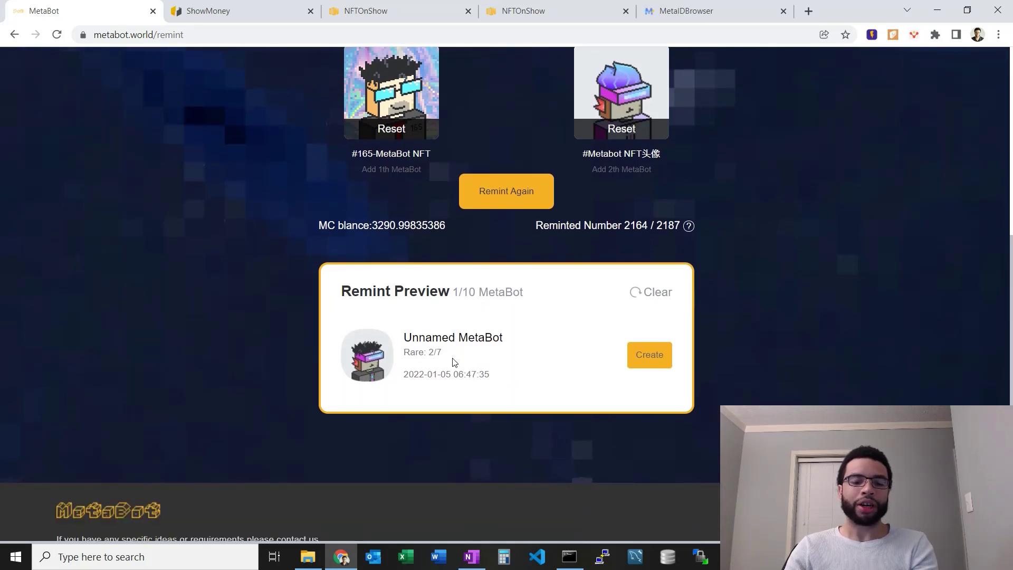
{"action": "scroll", "coordinate": [510, 362], "scroll_direction": "up", "scroll_amount": 1}
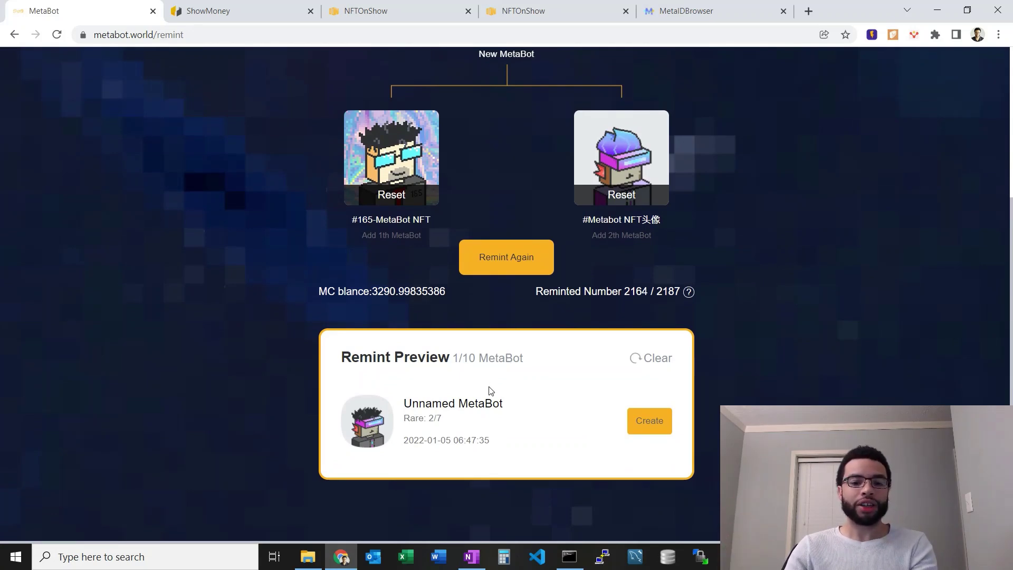
{"action": "scroll", "coordinate": [491, 391], "scroll_direction": "down", "scroll_amount": 1}
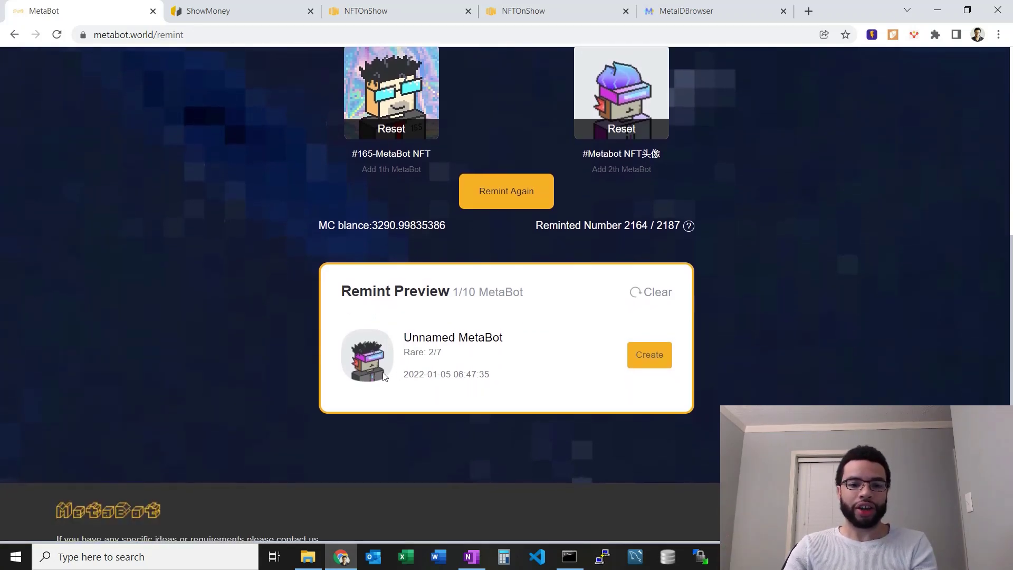
Name the reminted MetaBot ShuaBot and submit it for casting at 26708 SATS + 1000 MC.
{"action": "left_click", "coordinate": [649, 356]}
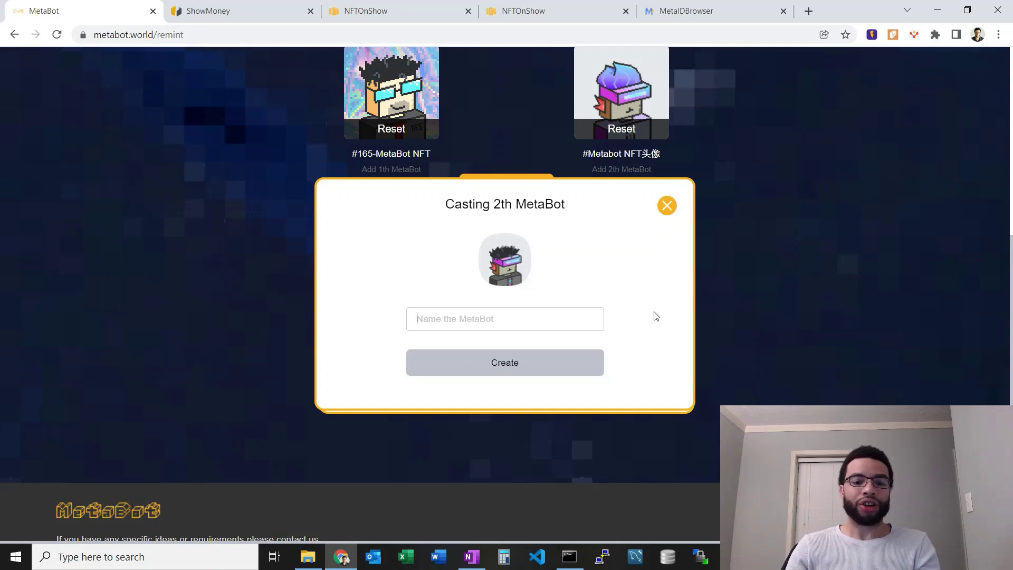
{"action": "left_click", "coordinate": [520, 322]}
{"action": "type", "text": "Shua"}
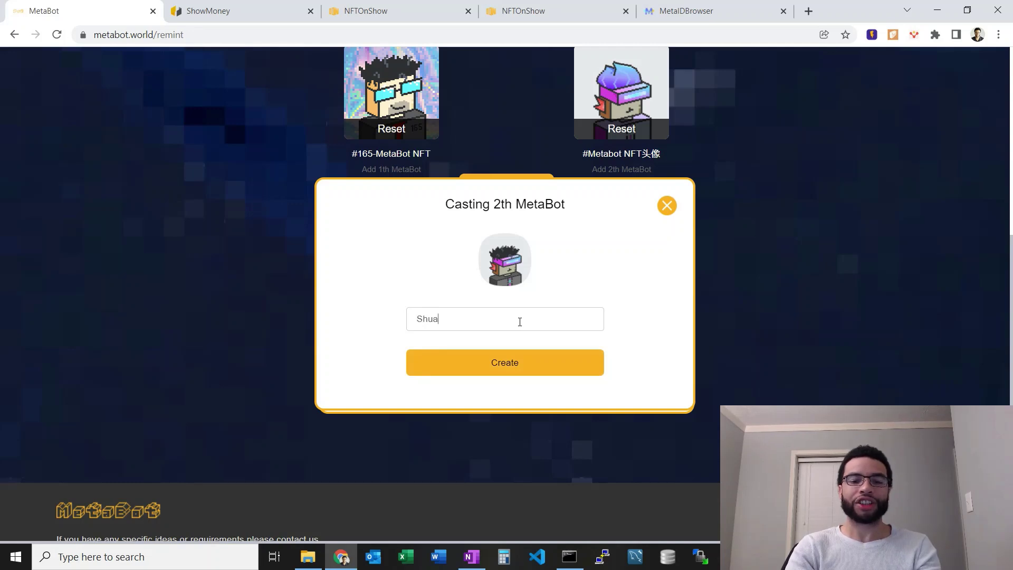
{"action": "type", "text": "Bot"}
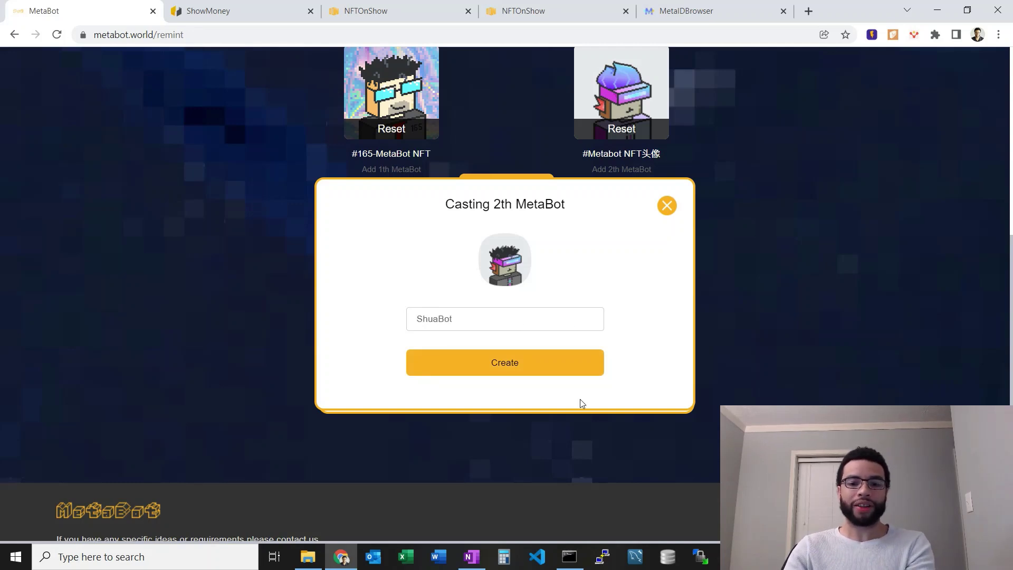
{"action": "left_click", "coordinate": [507, 364]}
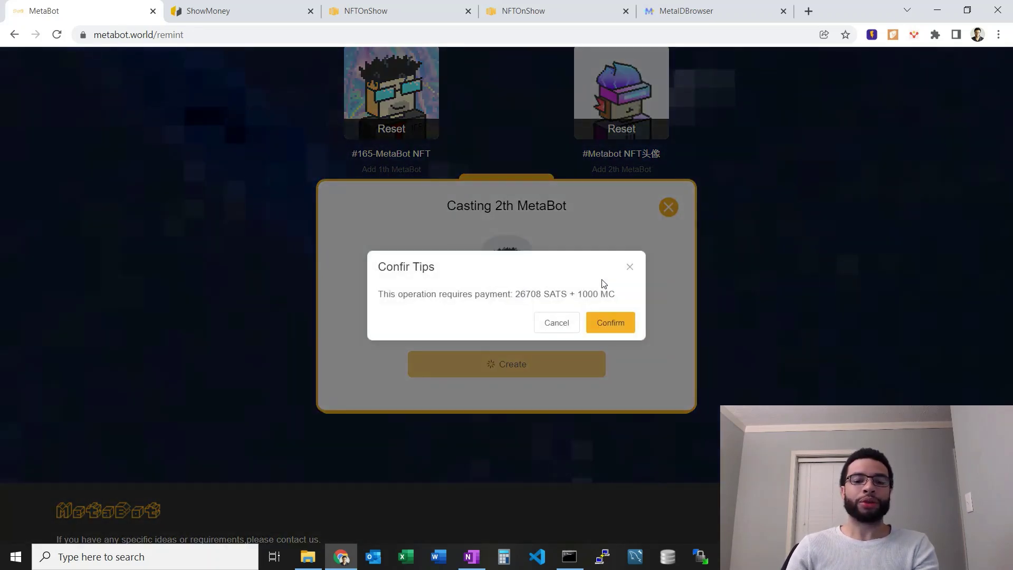
Confirm the 26708 SATS + 1000 MC payment to create ShuaBot.
{"action": "left_click", "coordinate": [614, 323]}
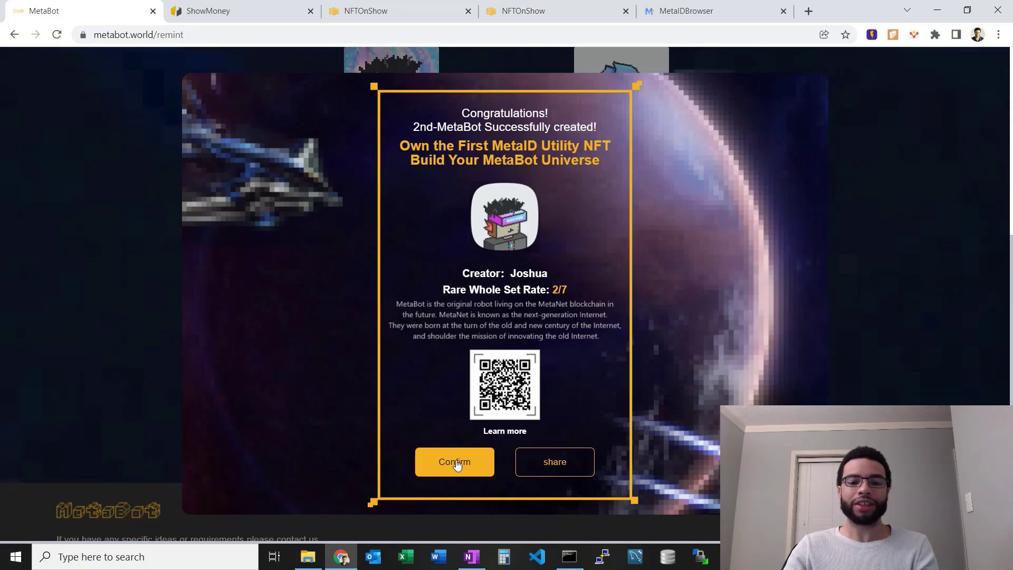
Save the card as metabot.jpeg, close it, and check the Casted preview and 1790.99835386 MC balance.
{"action": "left_click", "coordinate": [562, 466]}
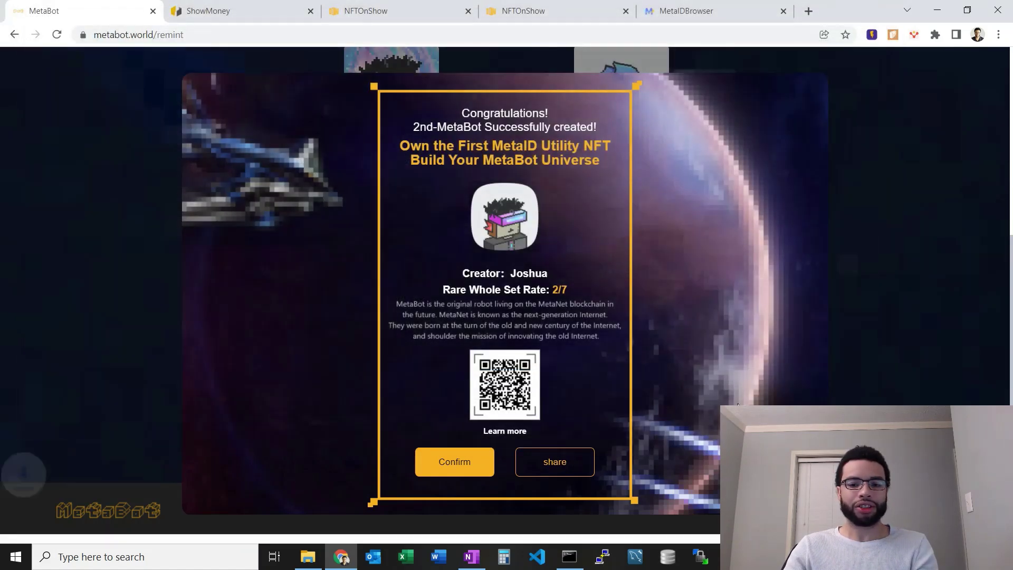
{"action": "left_click", "coordinate": [444, 455]}
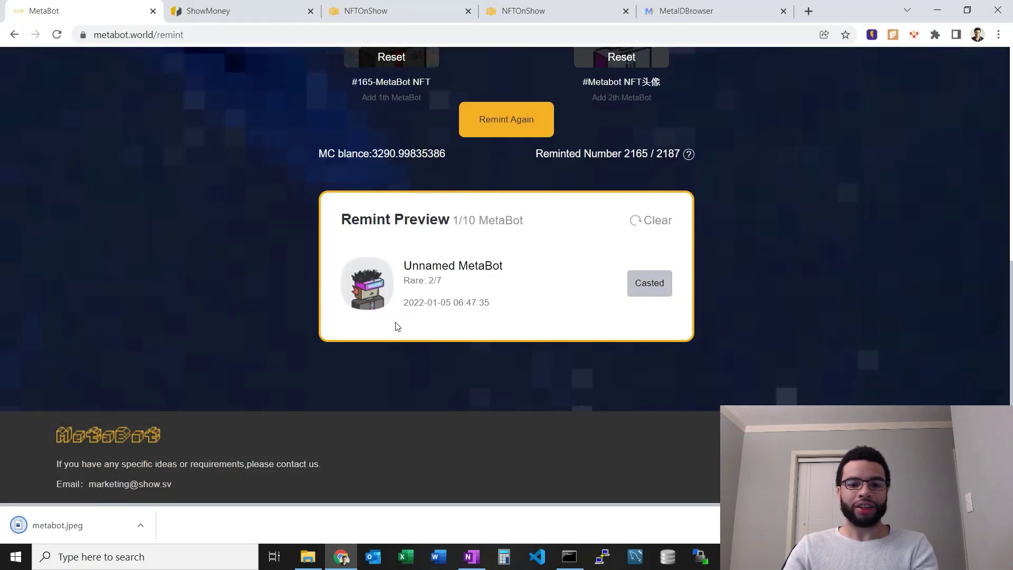
{"action": "scroll", "coordinate": [615, 260], "scroll_direction": "up", "scroll_amount": 5}
{"action": "scroll", "coordinate": [634, 327], "scroll_direction": "down", "scroll_amount": 3}
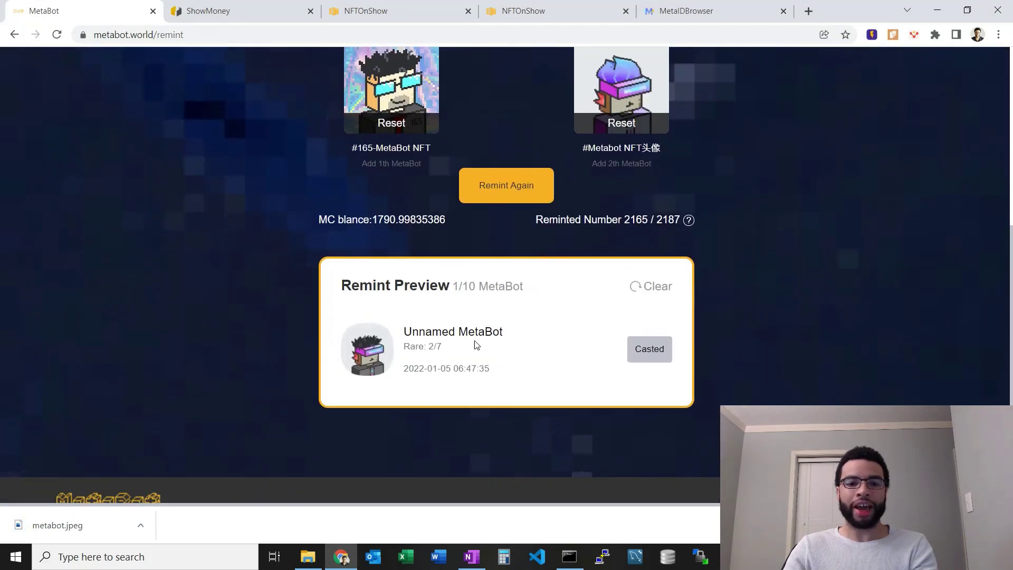
{"action": "scroll", "coordinate": [563, 315], "scroll_direction": "up", "scroll_amount": 3}
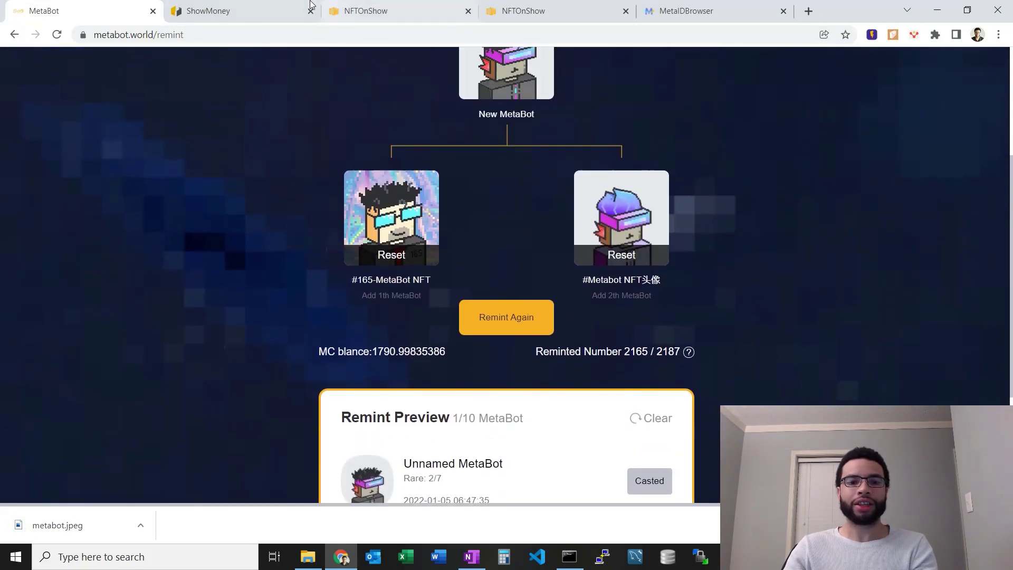
Open the Suspicious Individual MetaBotV2 page on NFTOnShow and view its S/N, parents, TokenID and TXID.
{"action": "left_click", "coordinate": [394, 10]}
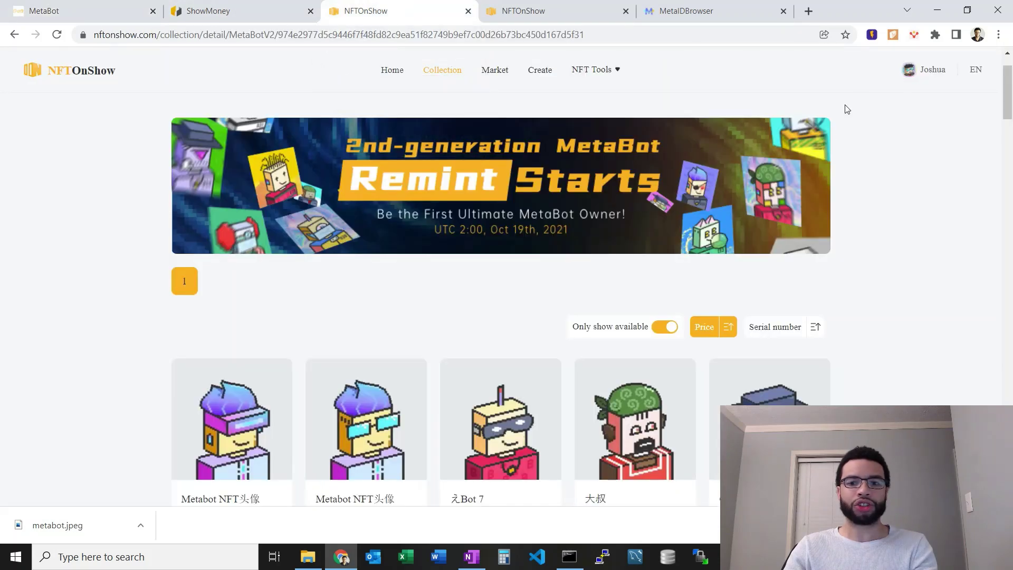
{"action": "left_click", "coordinate": [549, 11]}
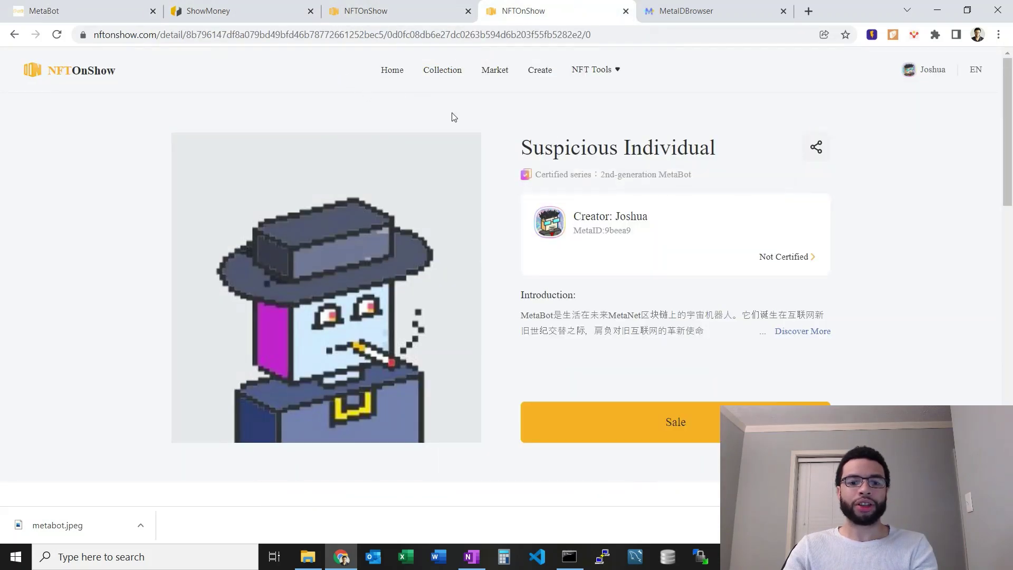
{"action": "scroll", "coordinate": [464, 132], "scroll_direction": "down", "scroll_amount": 1}
{"action": "scroll", "coordinate": [490, 159], "scroll_direction": "up", "scroll_amount": 1}
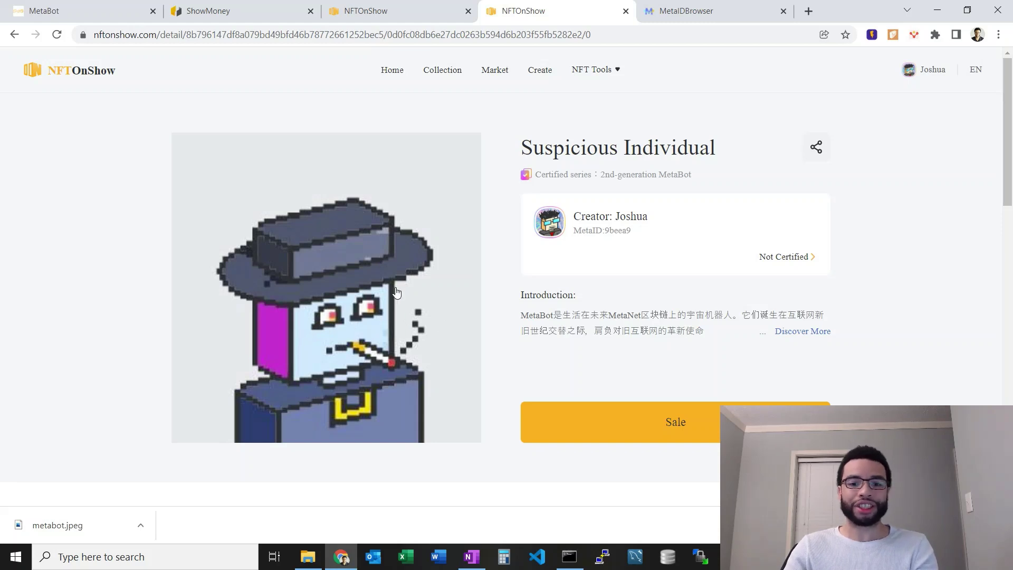
{"action": "scroll", "coordinate": [802, 239], "scroll_direction": "down", "scroll_amount": 5}
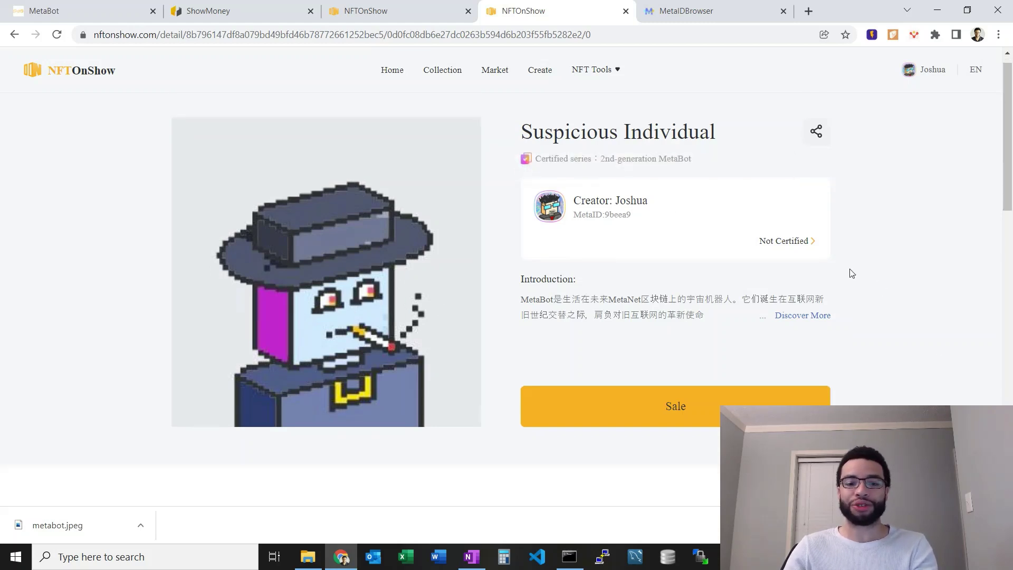
{"action": "scroll", "coordinate": [511, 301], "scroll_direction": "down", "scroll_amount": 5}
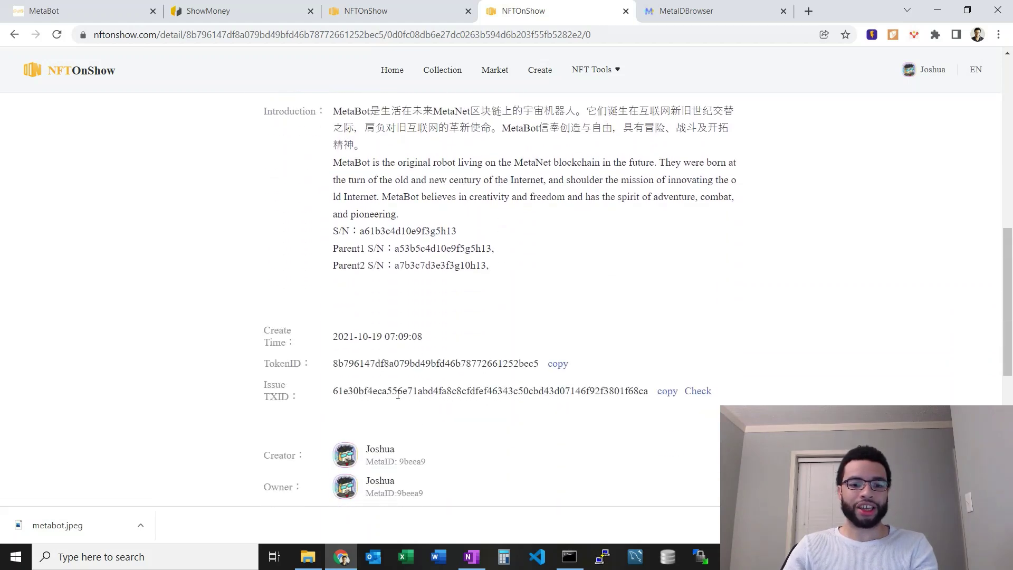
Open the issue transaction on WhatsOnChain and highlight the Suspicious Individual name in its metadata.
{"action": "left_click", "coordinate": [702, 393]}
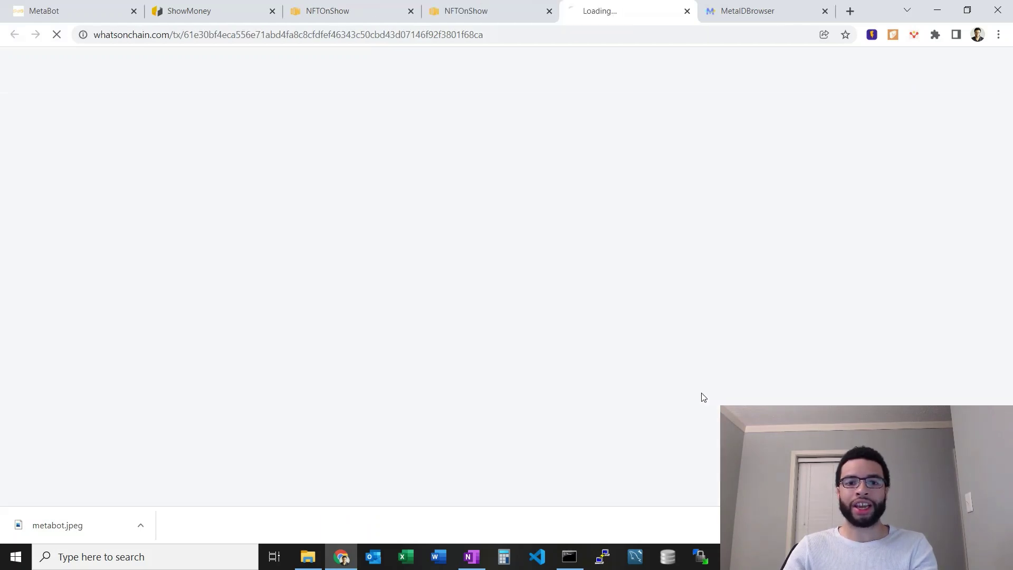
{"action": "scroll", "coordinate": [539, 201], "scroll_direction": "down", "scroll_amount": 8}
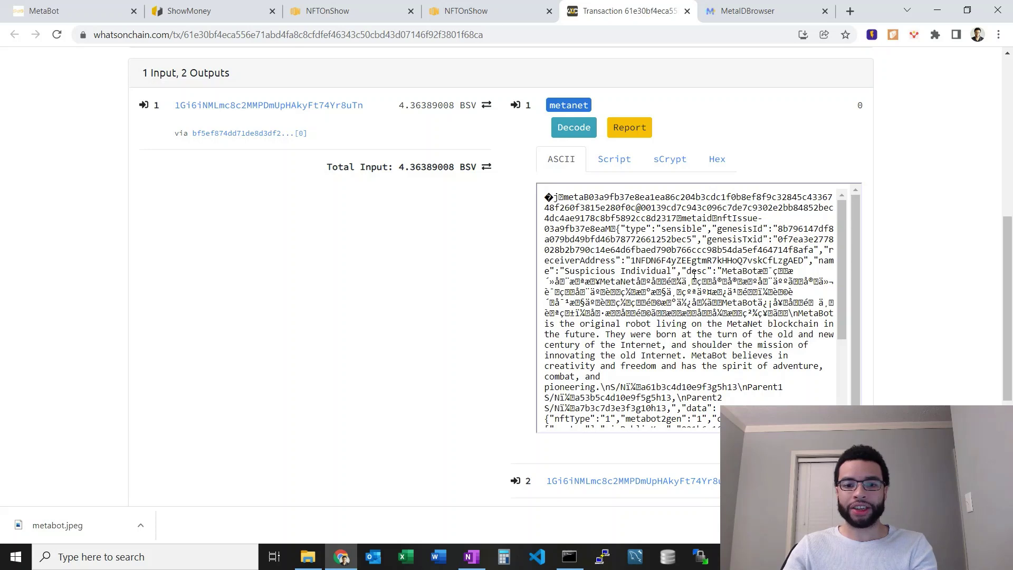
{"action": "left_click_drag", "start_coordinate": [818, 260], "coordinate": [673, 270]}
{"action": "left_click", "coordinate": [672, 261]}
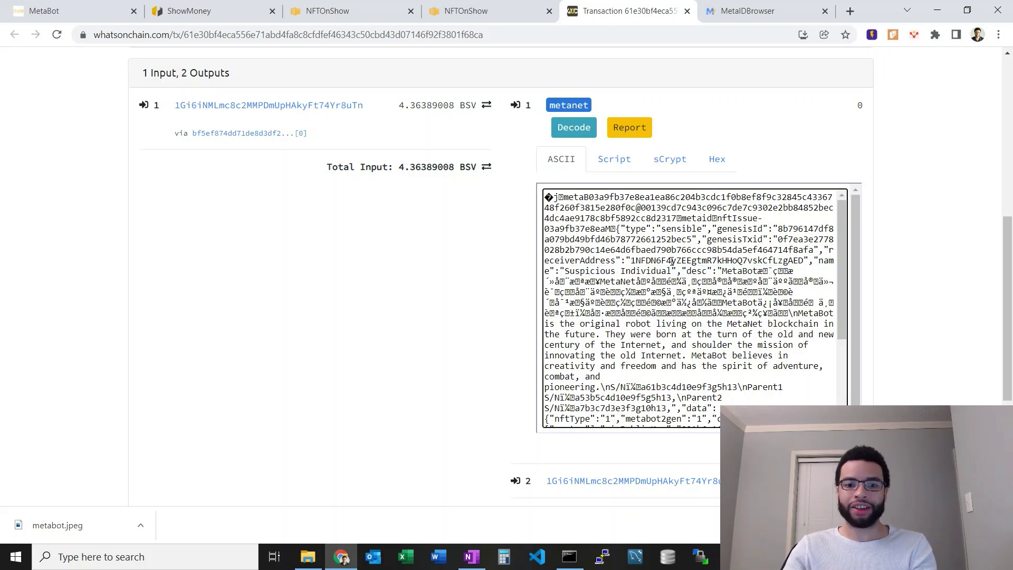
Highlight the metabot2gen value 1 and the part serial, then return to the NFTOnShow page.
{"action": "scroll", "coordinate": [657, 260], "scroll_direction": "down", "scroll_amount": 2}
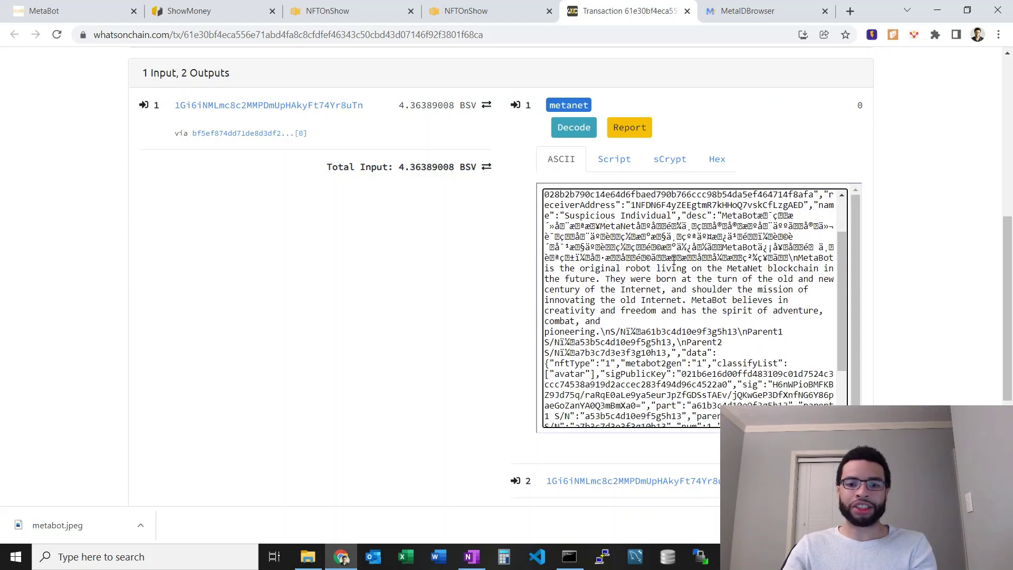
{"action": "scroll", "coordinate": [710, 240], "scroll_direction": "down", "scroll_amount": 2}
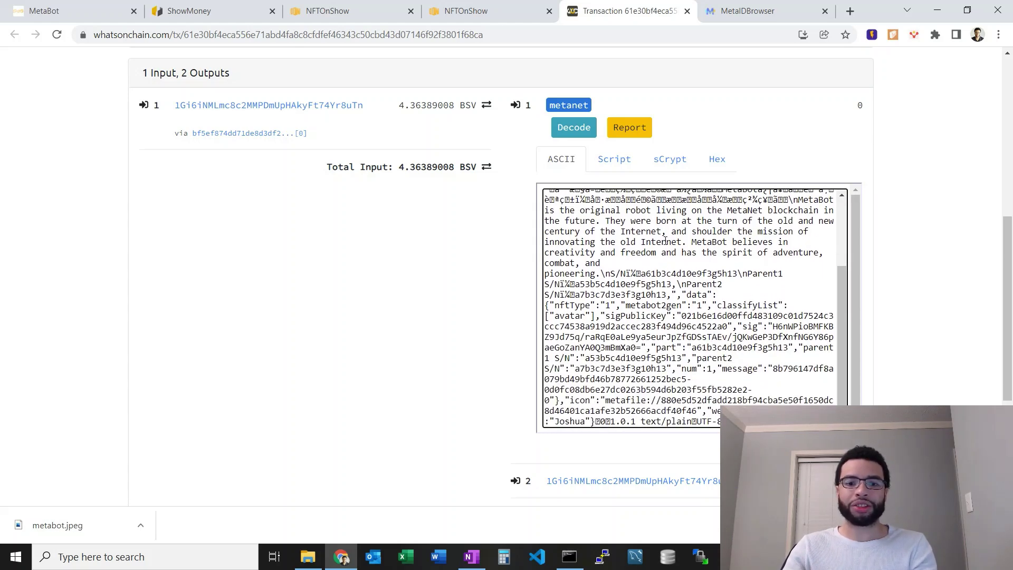
{"action": "scroll", "coordinate": [871, 233], "scroll_direction": "down", "scroll_amount": 1}
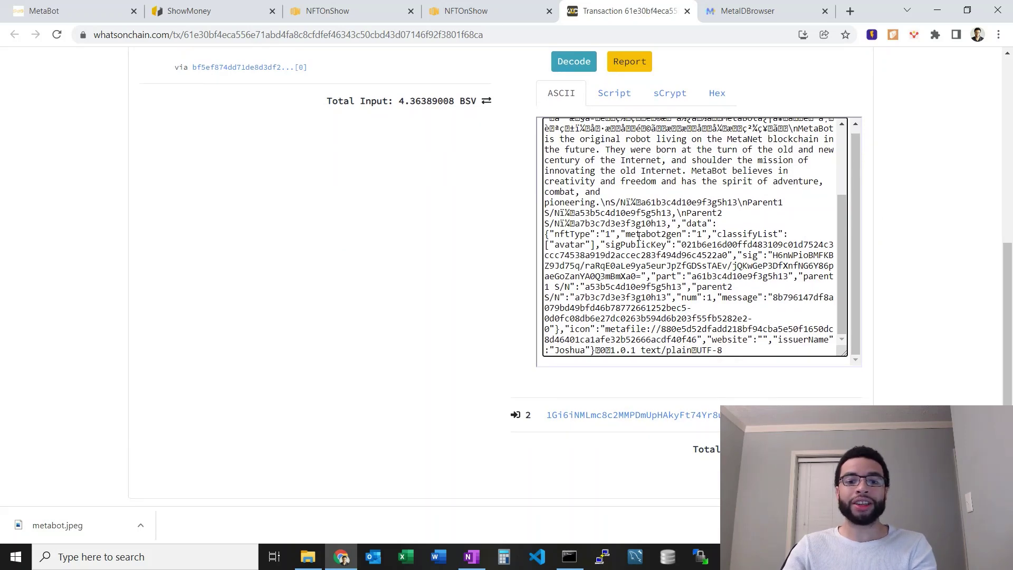
{"action": "left_click_drag", "start_coordinate": [627, 233], "coordinate": [707, 233]}
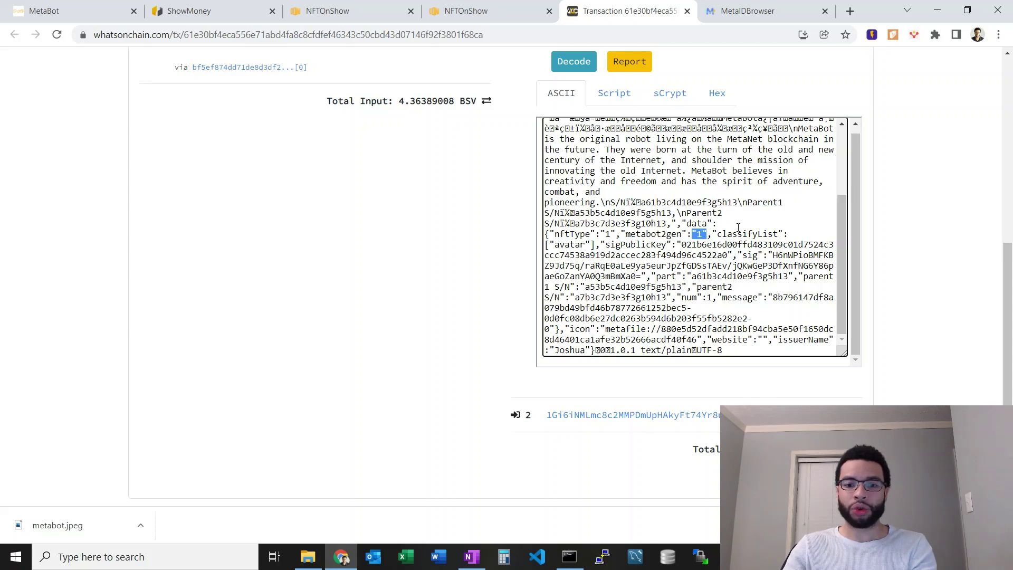
{"action": "scroll", "coordinate": [679, 231], "scroll_direction": "down", "scroll_amount": 1}
{"action": "scroll", "coordinate": [685, 210], "scroll_direction": "down", "scroll_amount": 1}
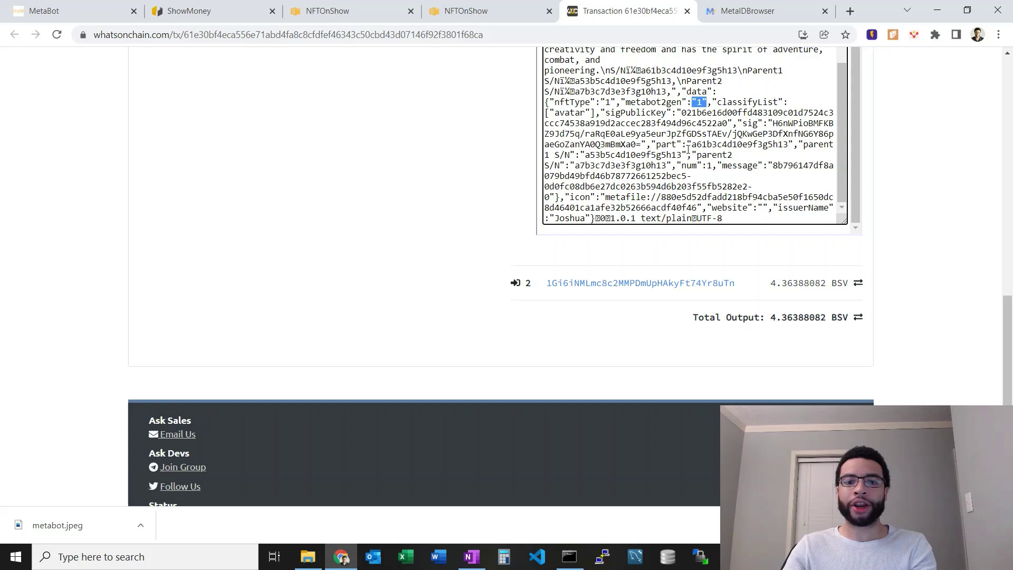
{"action": "left_click_drag", "start_coordinate": [691, 146], "coordinate": [788, 147]}
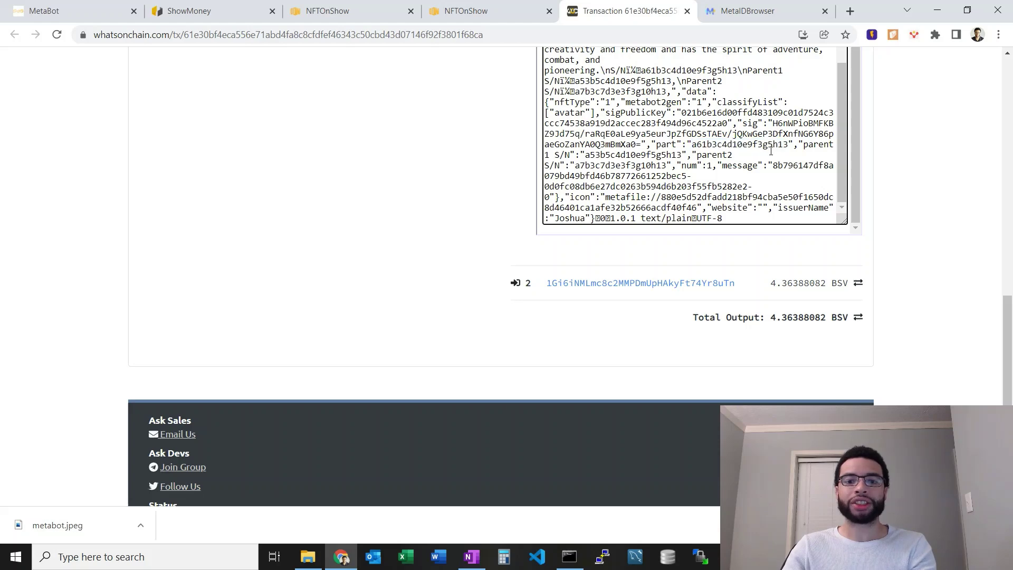
{"action": "left_click", "coordinate": [526, 8]}
{"action": "scroll", "coordinate": [672, 197], "scroll_direction": "up", "scroll_amount": 10}
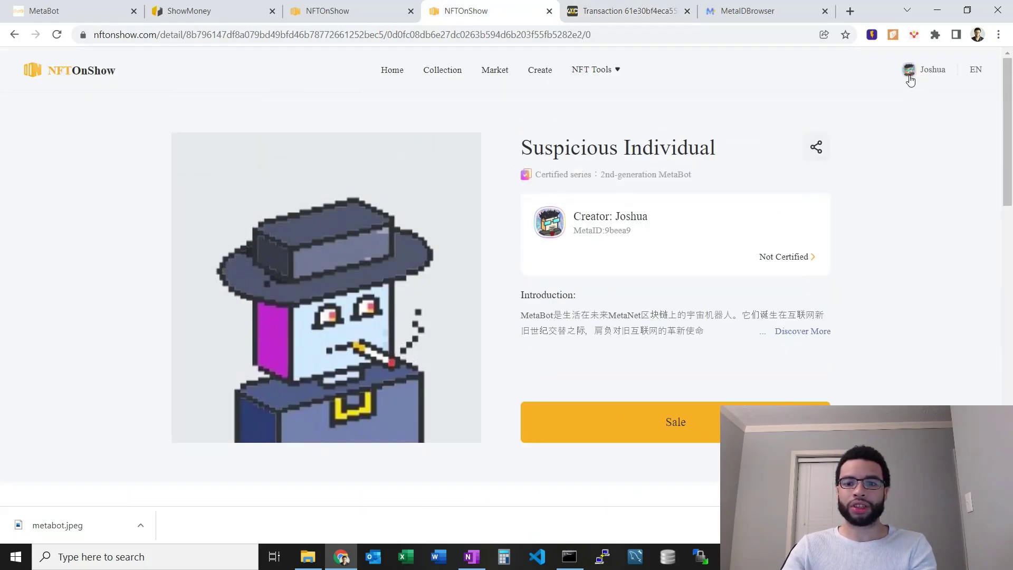
Go back to the profile and load all owned NFTs under My NFT.
{"action": "scroll", "coordinate": [502, 182], "scroll_direction": "down", "scroll_amount": 6}
{"action": "left_click", "coordinate": [14, 34]}
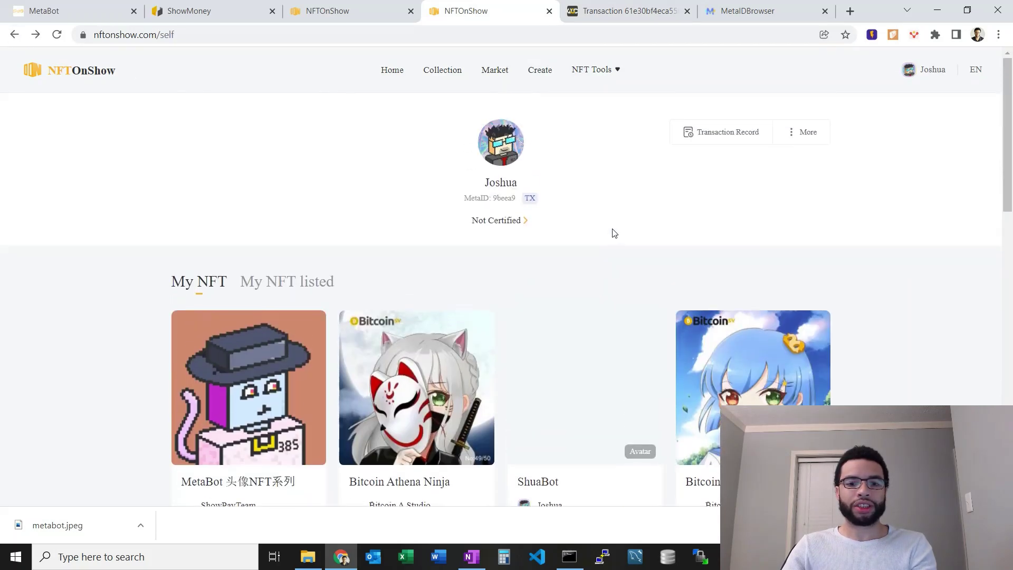
{"action": "scroll", "coordinate": [634, 248], "scroll_direction": "down", "scroll_amount": 8}
{"action": "scroll", "coordinate": [592, 264], "scroll_direction": "down", "scroll_amount": 3}
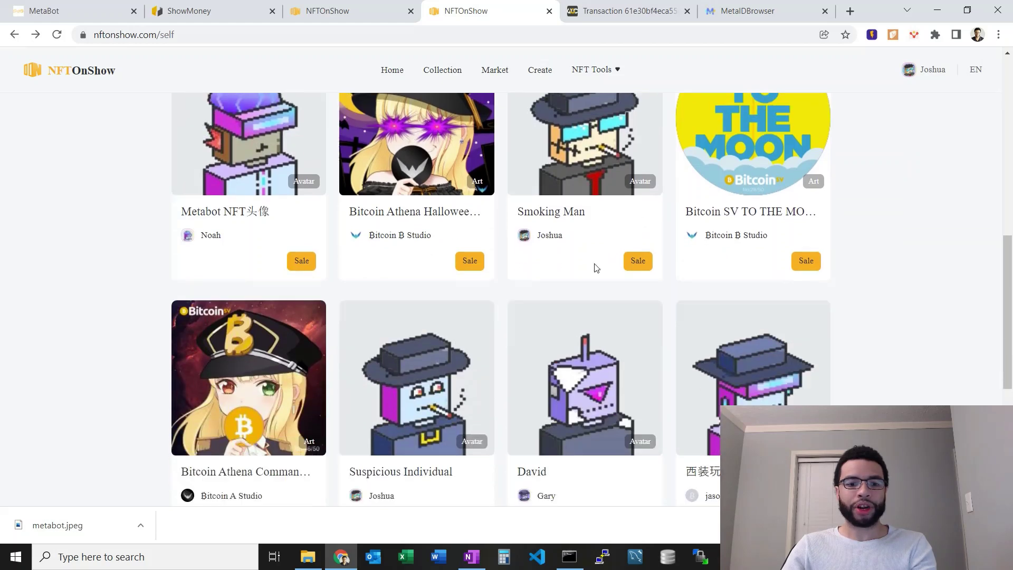
{"action": "scroll", "coordinate": [611, 254], "scroll_direction": "down", "scroll_amount": 5}
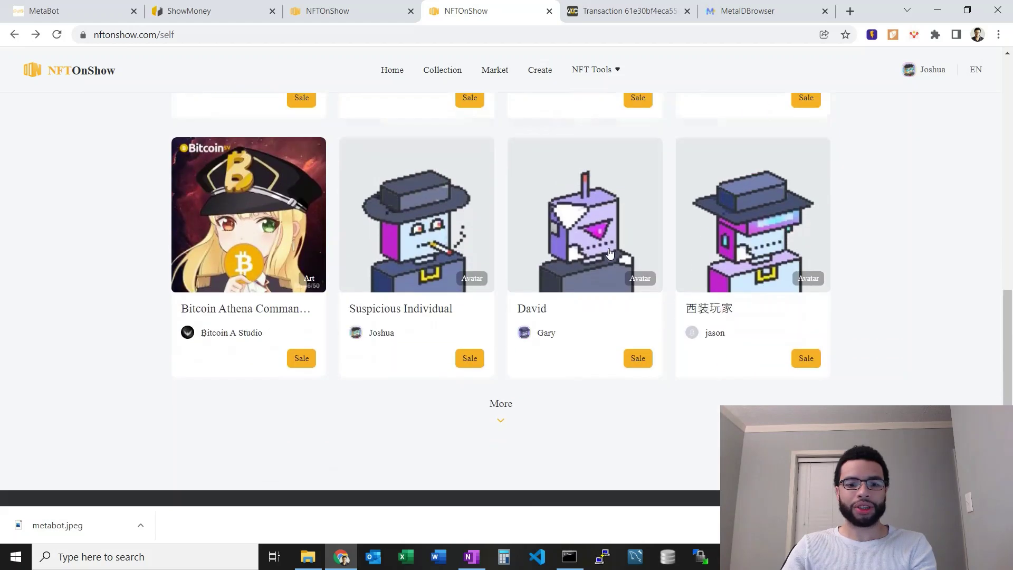
{"action": "left_click", "coordinate": [502, 266]}
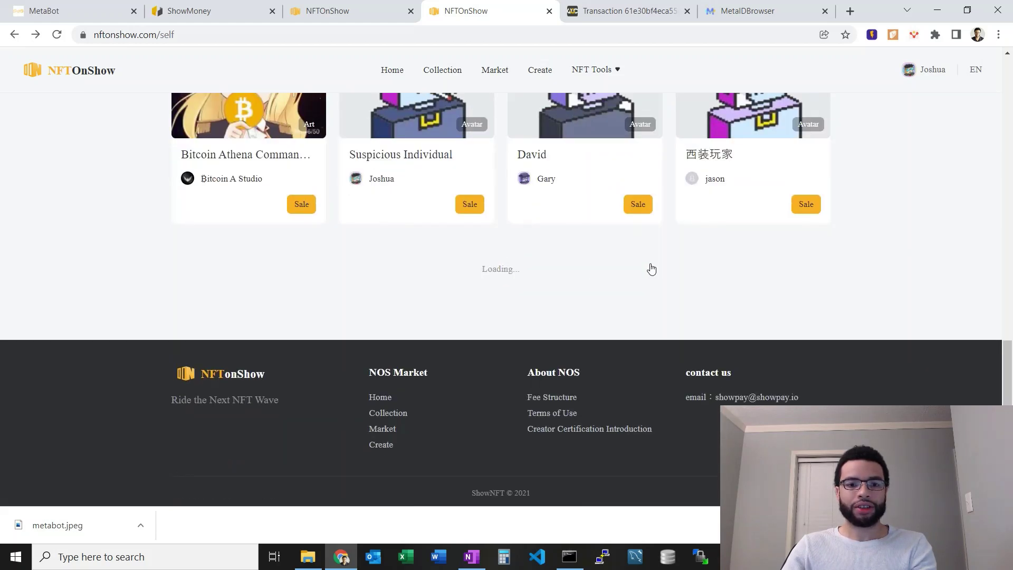
{"action": "scroll", "coordinate": [656, 268], "scroll_direction": "up", "scroll_amount": 10}
{"action": "scroll", "coordinate": [656, 268], "scroll_direction": "down", "scroll_amount": 12}
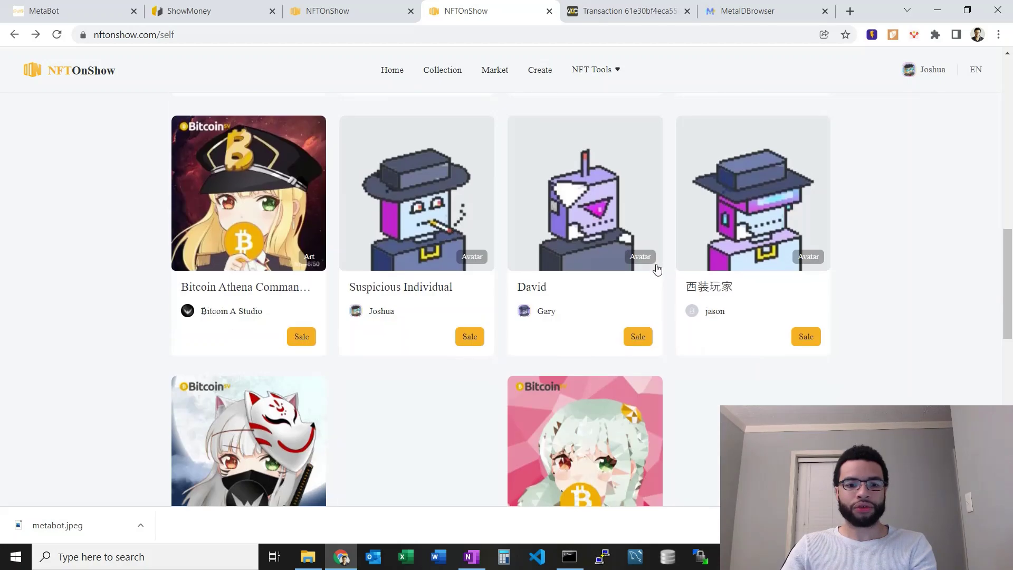
{"action": "left_click", "coordinate": [507, 253]}
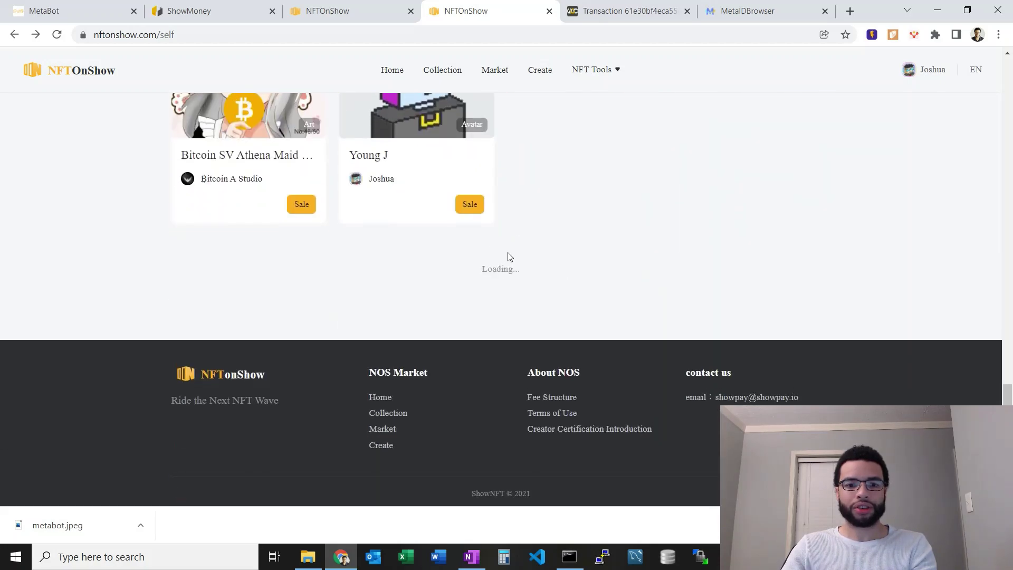
{"action": "scroll", "coordinate": [689, 257], "scroll_direction": "up", "scroll_amount": 12}
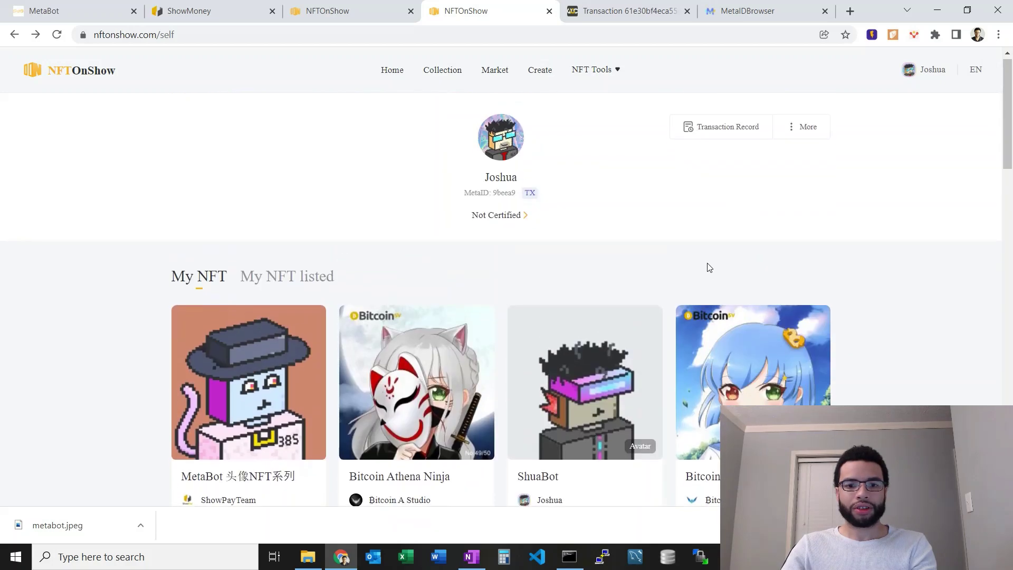
Check the listed NFTs, then open #150 from the MetaBot 头像NFT系列 series.
{"action": "mouse_move", "coordinate": [508, 228]}
{"action": "left_click", "coordinate": [280, 280]}
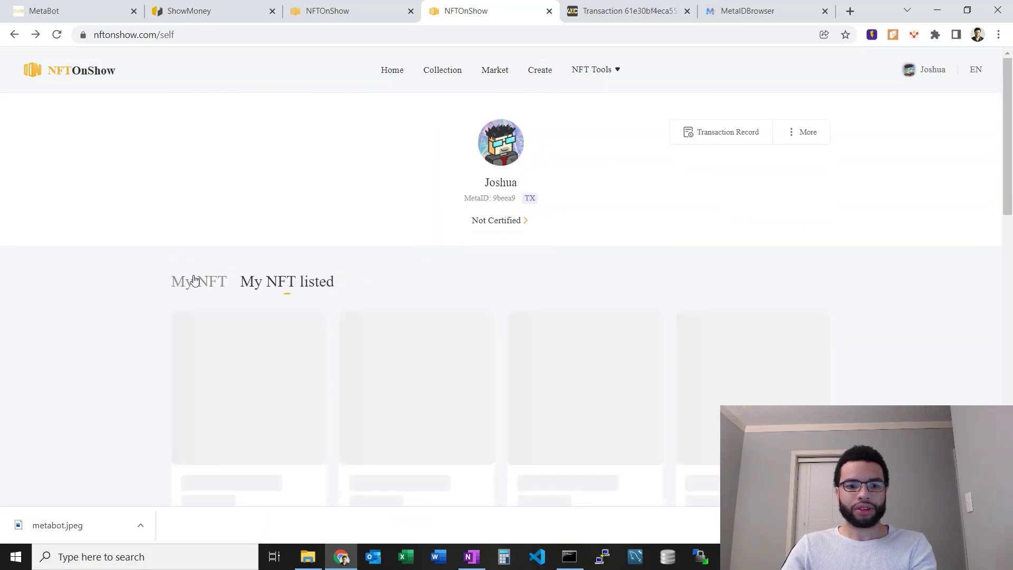
{"action": "left_click", "coordinate": [196, 281]}
{"action": "scroll", "coordinate": [254, 266], "scroll_direction": "down", "scroll_amount": 4}
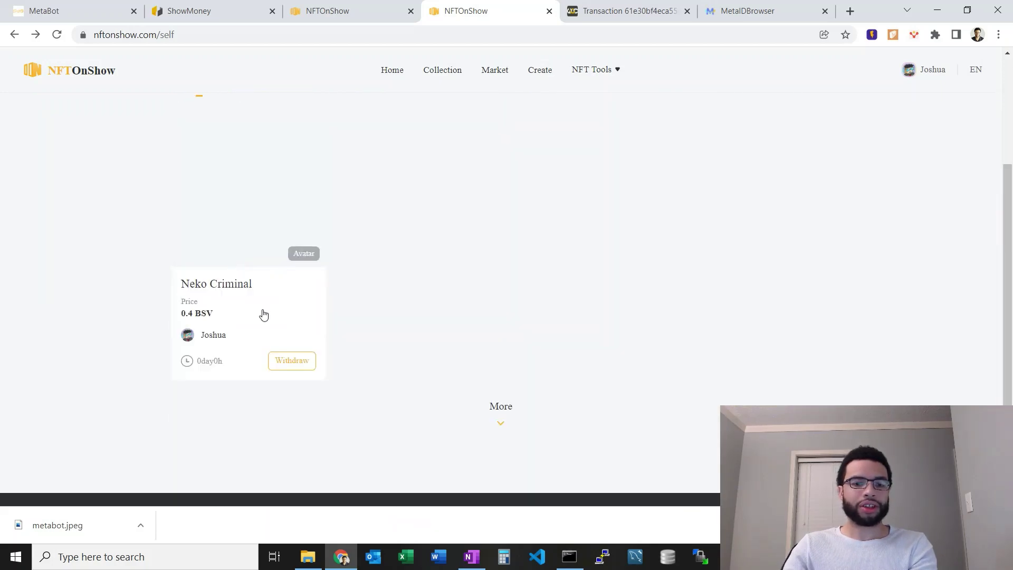
{"action": "left_click", "coordinate": [293, 332]}
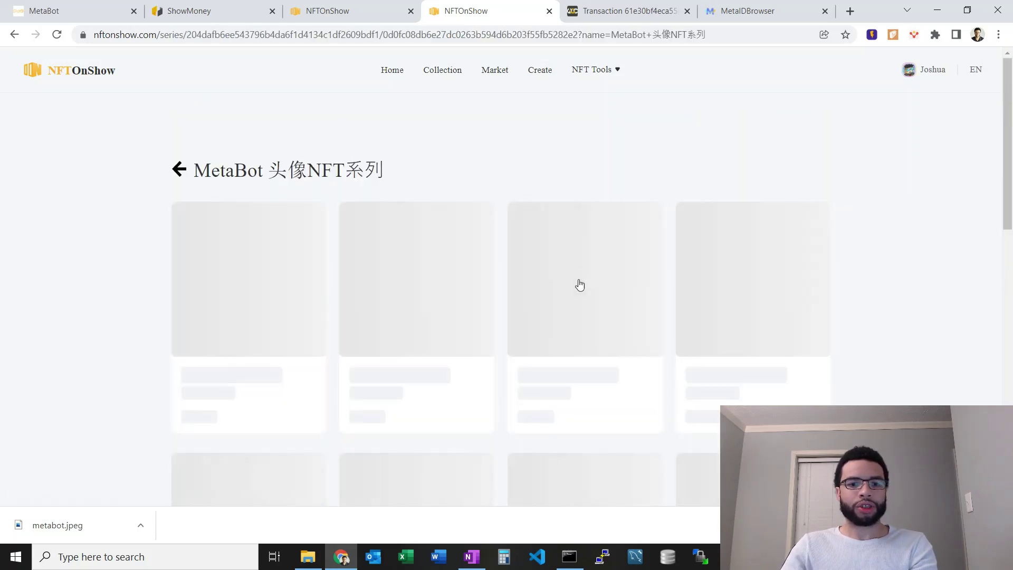
{"action": "scroll", "coordinate": [256, 350], "scroll_direction": "down", "scroll_amount": 1}
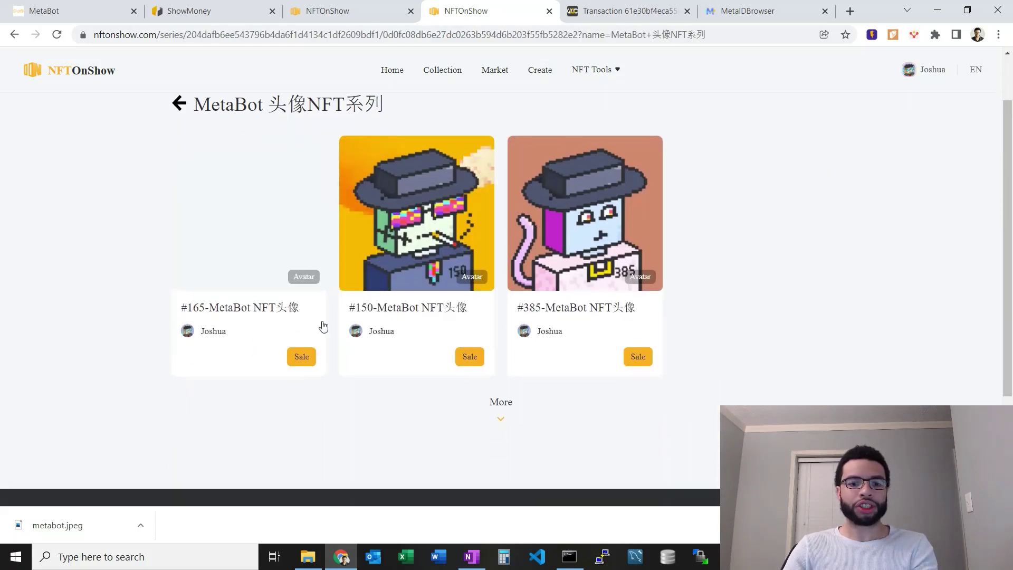
{"action": "left_click", "coordinate": [404, 309]}
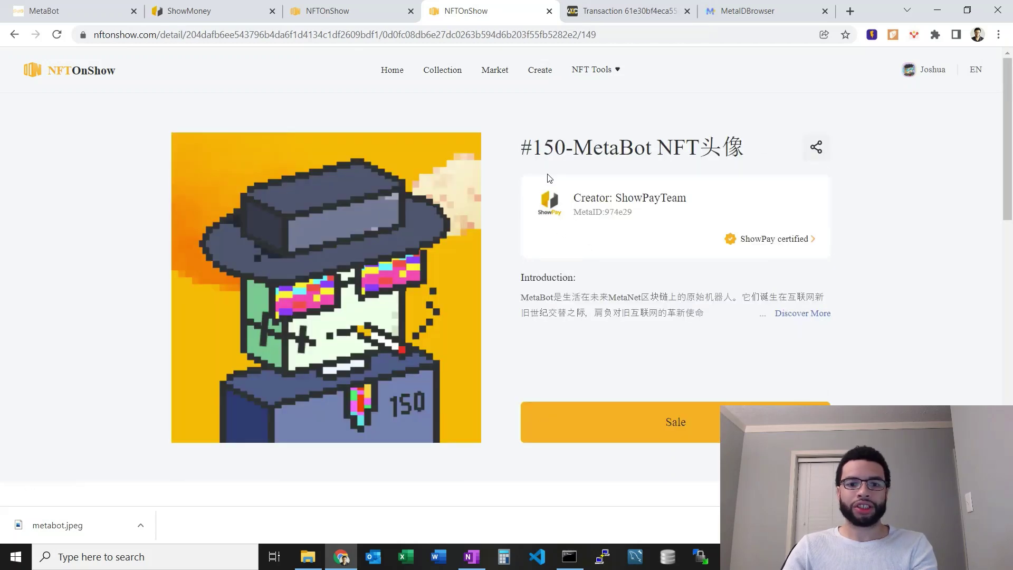
{"action": "scroll", "coordinate": [679, 215], "scroll_direction": "down", "scroll_amount": 5}
{"action": "scroll", "coordinate": [560, 299], "scroll_direction": "down", "scroll_amount": 5}
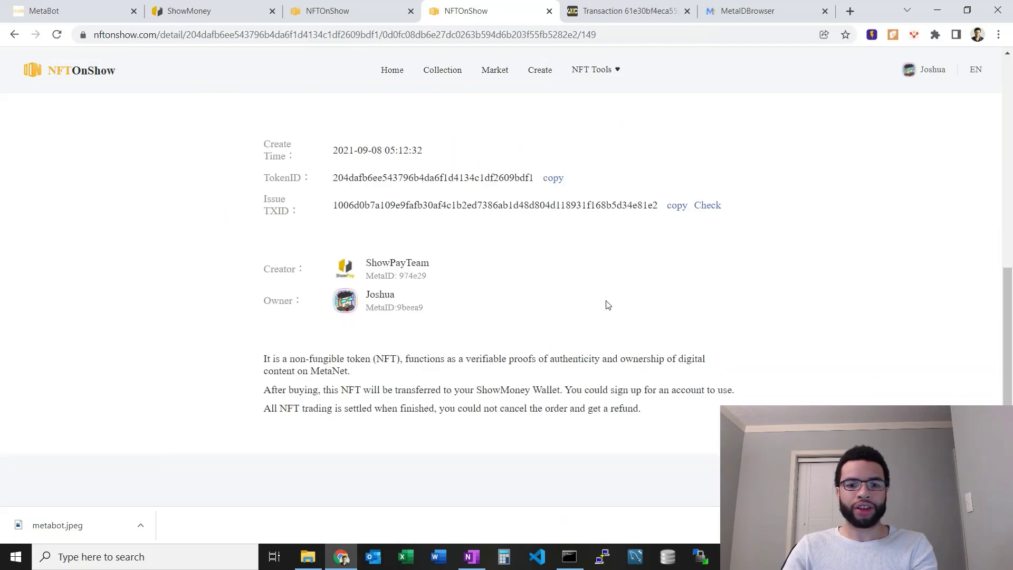
View #150's issue transaction on WhatsOnChain and select the icon's metafile hash in the ASCII metadata.
{"action": "left_click", "coordinate": [707, 206]}
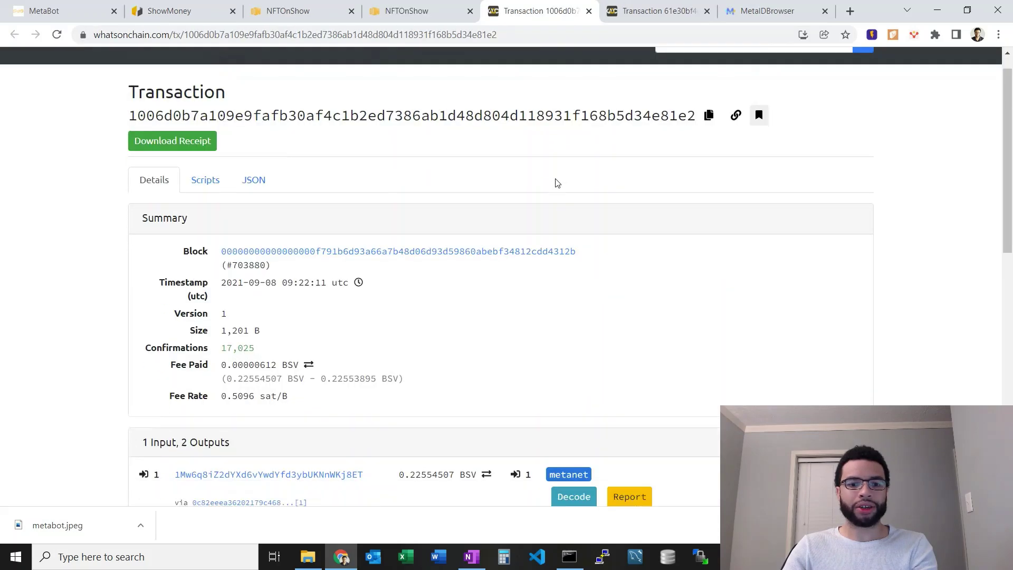
{"action": "scroll", "coordinate": [555, 181], "scroll_direction": "down", "scroll_amount": 7}
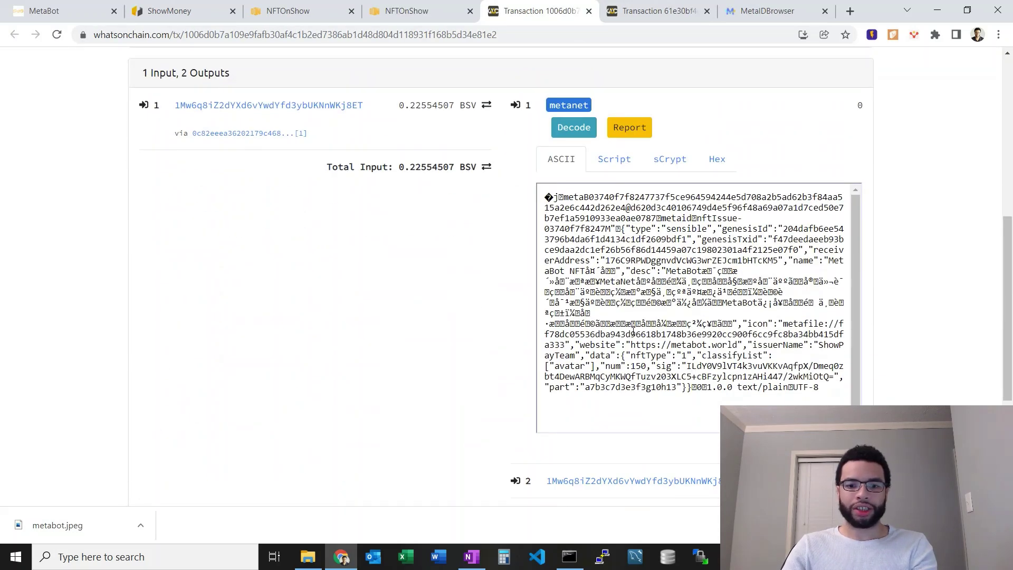
{"action": "scroll", "coordinate": [633, 298], "scroll_direction": "down", "scroll_amount": 1}
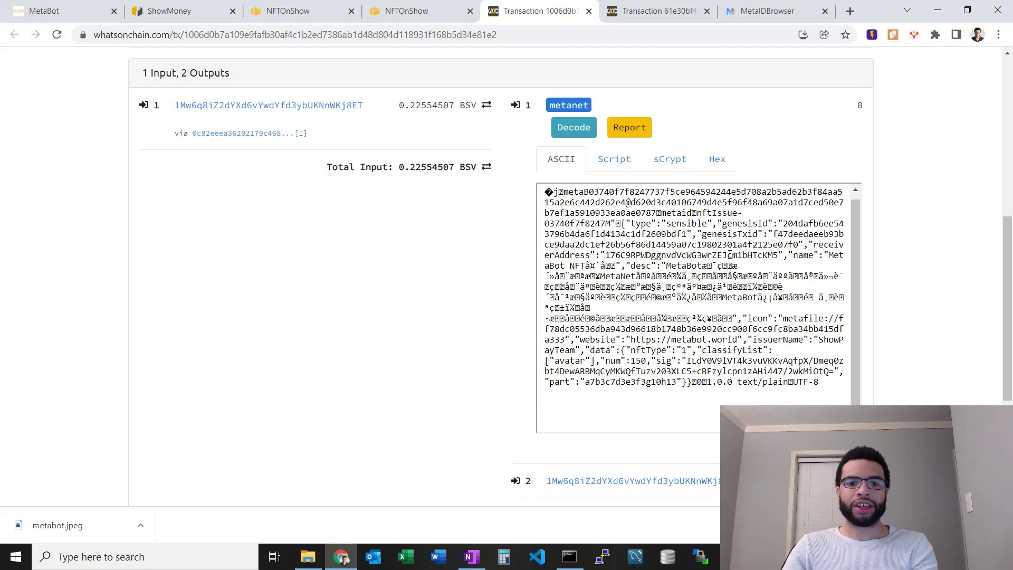
{"action": "left_click_drag", "start_coordinate": [795, 256], "coordinate": [587, 266]}
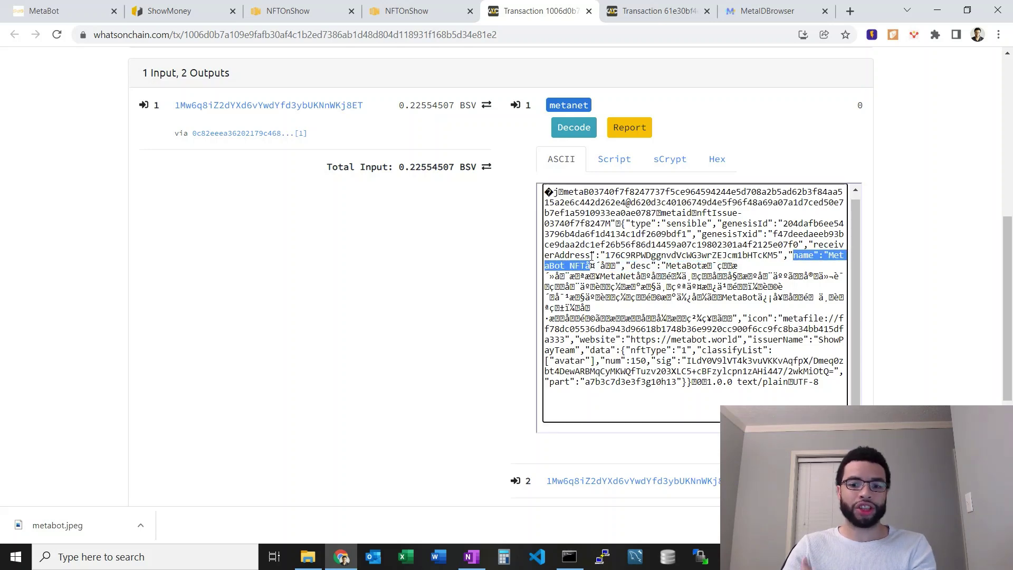
{"action": "scroll", "coordinate": [714, 286], "scroll_direction": "down", "scroll_amount": 1}
{"action": "left_click_drag", "start_coordinate": [749, 252], "coordinate": [819, 252]}
{"action": "left_click_drag", "start_coordinate": [691, 252], "coordinate": [697, 253]}
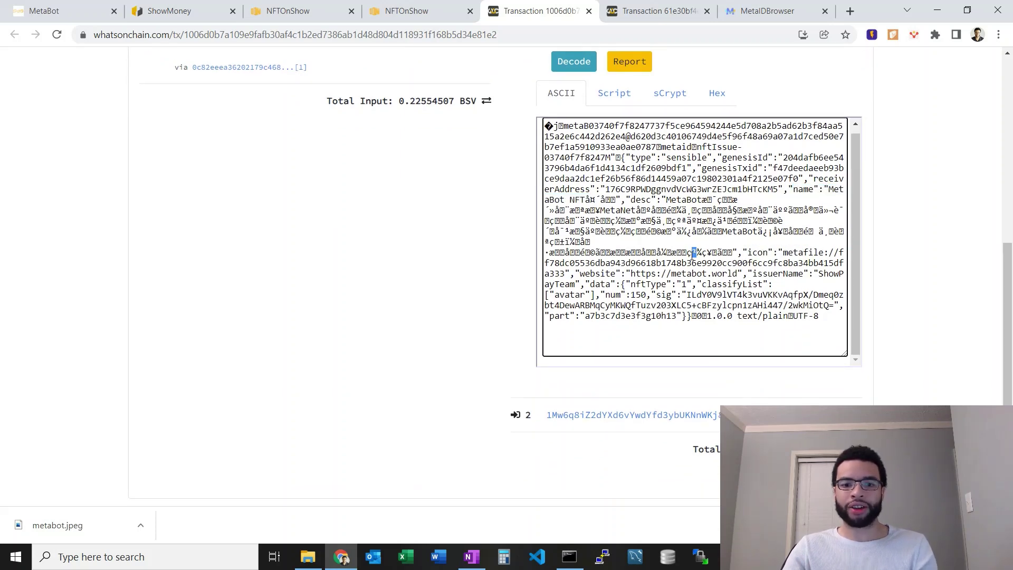
{"action": "double_click", "coordinate": [682, 262]}
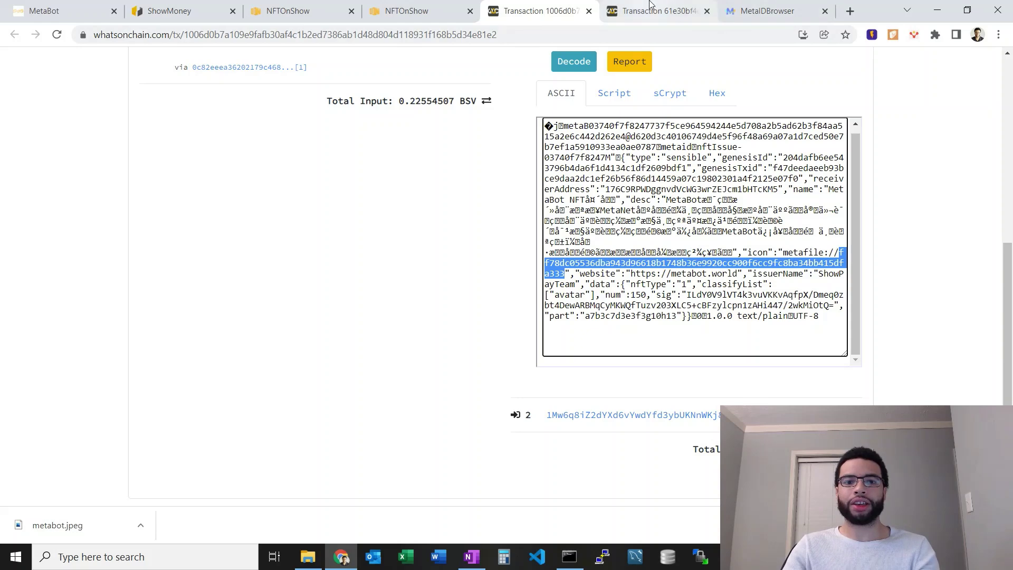
Load bico.media/ followed by the pasted icon hash in a new tab.
{"action": "left_click", "coordinate": [850, 11]}
{"action": "type", "text": "bicom"}
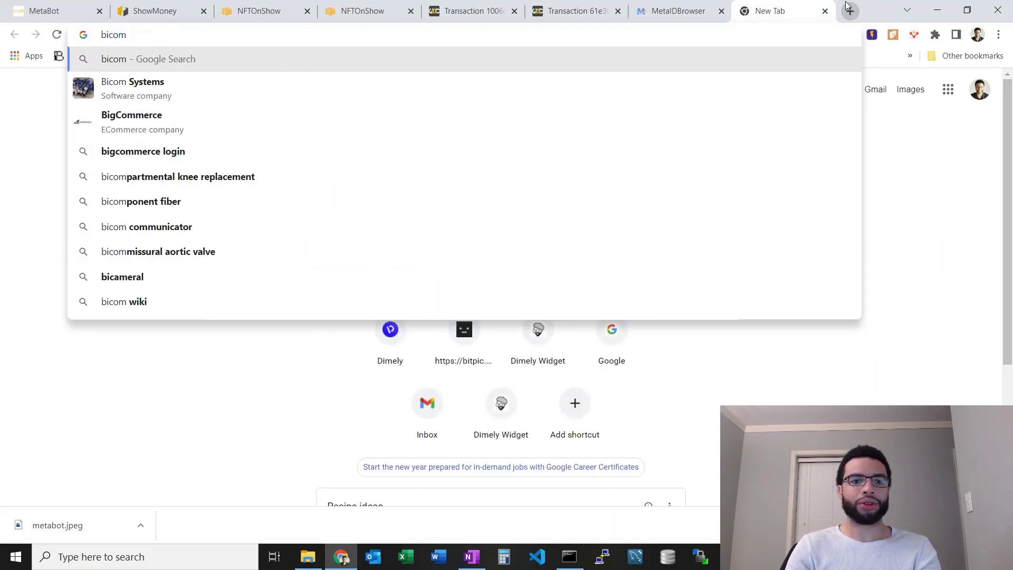
{"action": "key", "text": "BackSpace"}
{"action": "type", "text": ".media"}
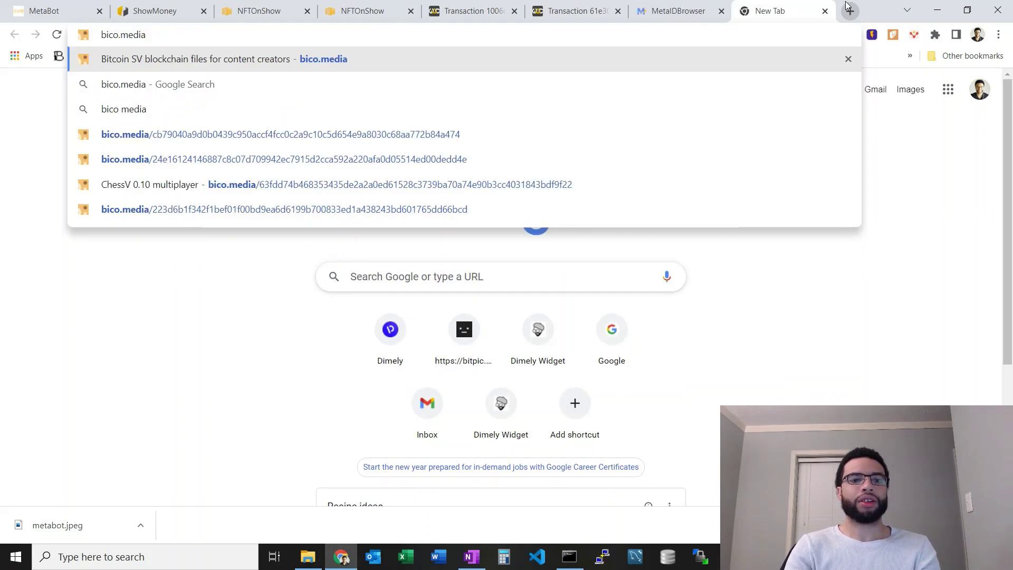
{"action": "type", "text": "/ff78dc05536dba943d96618b1748b36e9920cc900f6cc9fc8ba34bb415dfa333"}
{"action": "key", "text": "Return"}
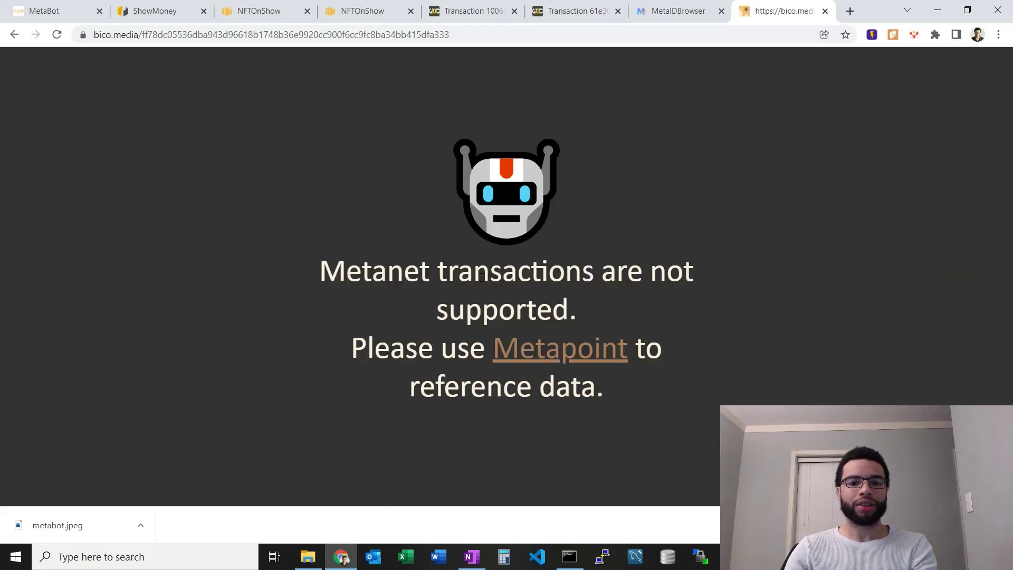
Try the Metapoint image link, trim its broken URL, and return to Transaction 1006.
{"action": "left_click", "coordinate": [520, 356]}
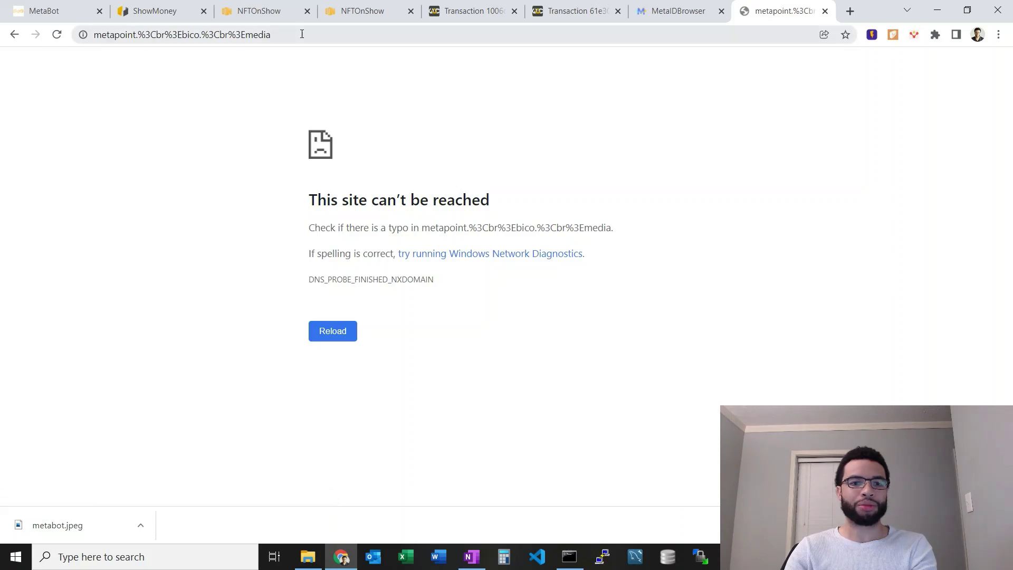
{"action": "left_click_drag", "start_coordinate": [302, 34], "coordinate": [136, 35]}
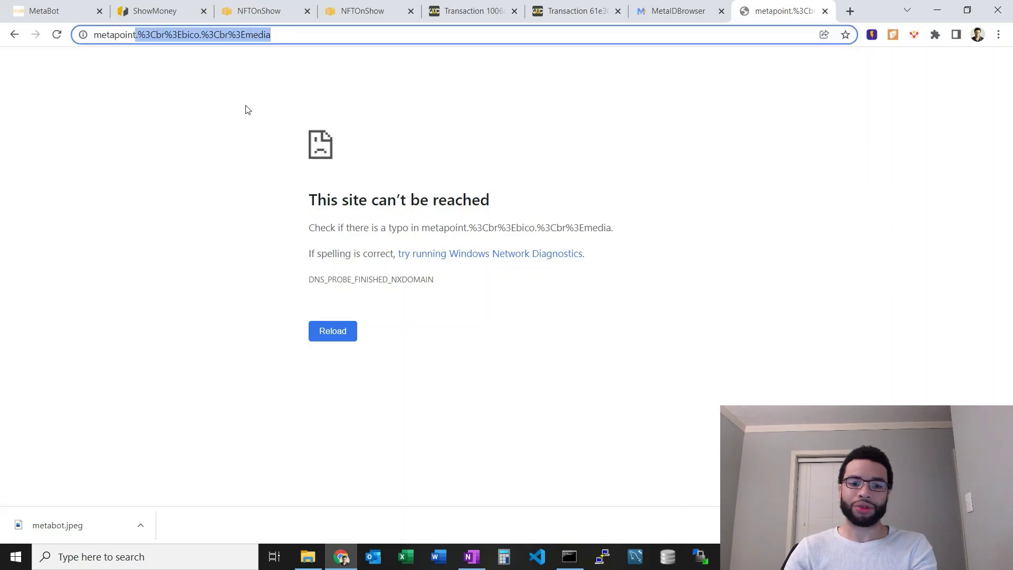
{"action": "key", "text": "BackSpace"}
{"action": "left_click", "coordinate": [470, 7]}
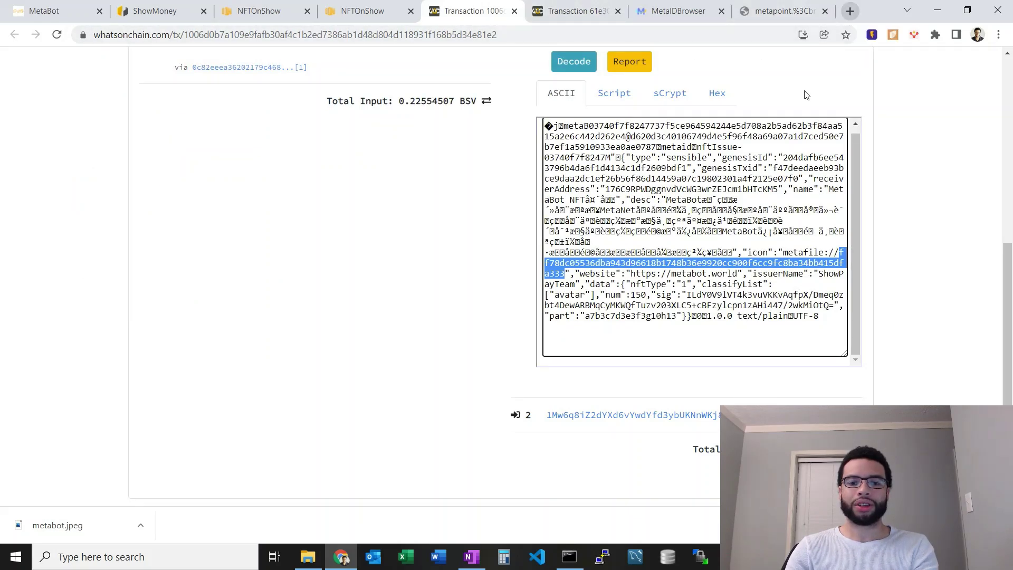
Copy the icon file hash from the #150 MetaBot's metadata.
{"action": "right_click", "coordinate": [718, 263]}
{"action": "left_click", "coordinate": [697, 272]}
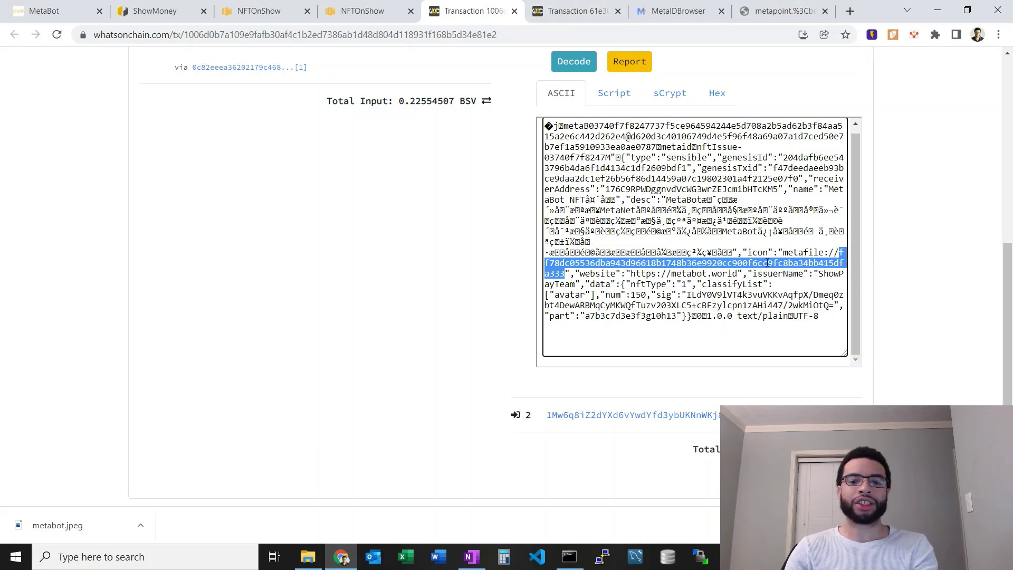
{"action": "right_click", "coordinate": [729, 265]}
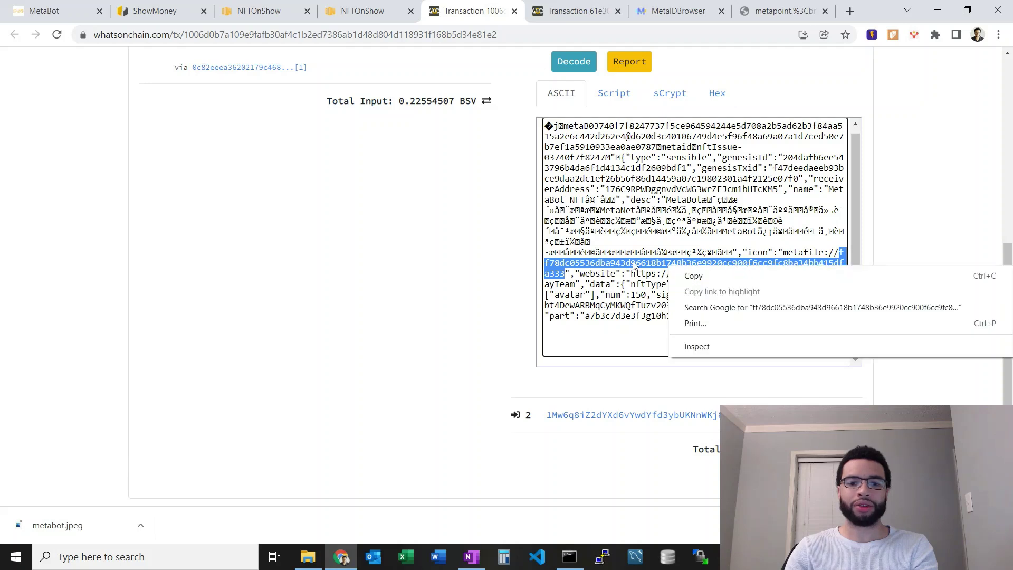
{"action": "left_click", "coordinate": [724, 274]}
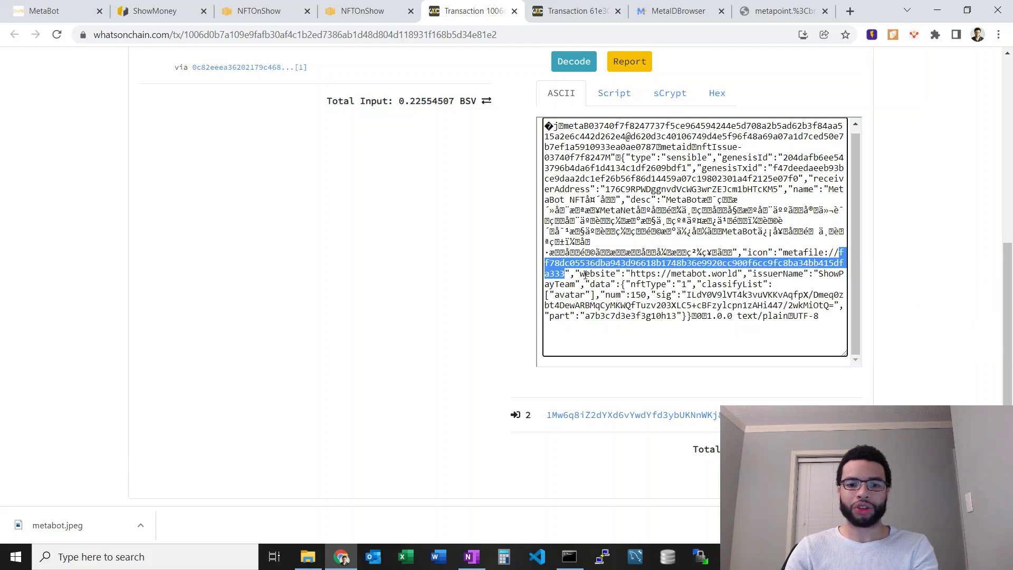
{"action": "left_click_drag", "start_coordinate": [586, 275], "coordinate": [773, 285]}
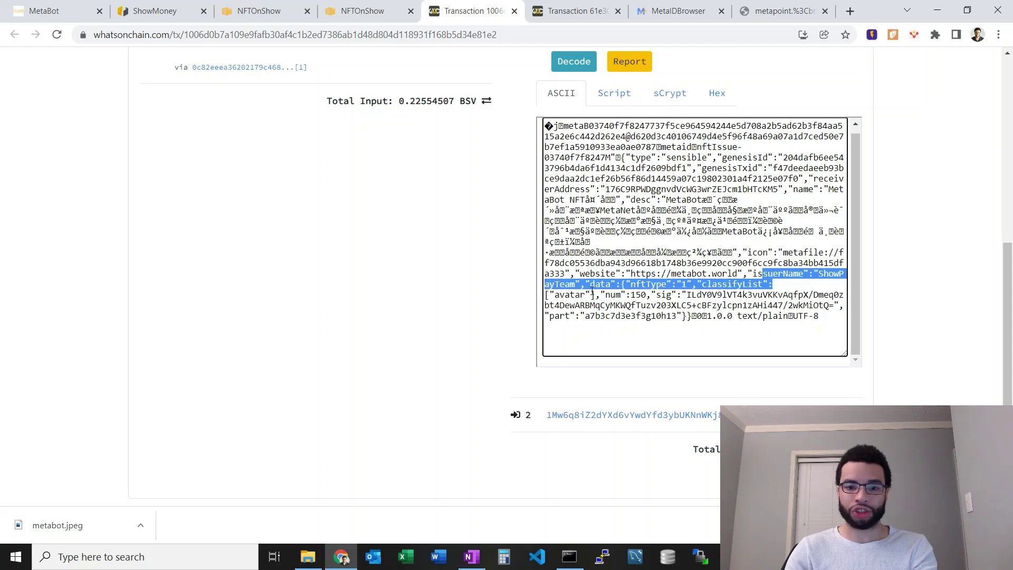
{"action": "left_click", "coordinate": [684, 296]}
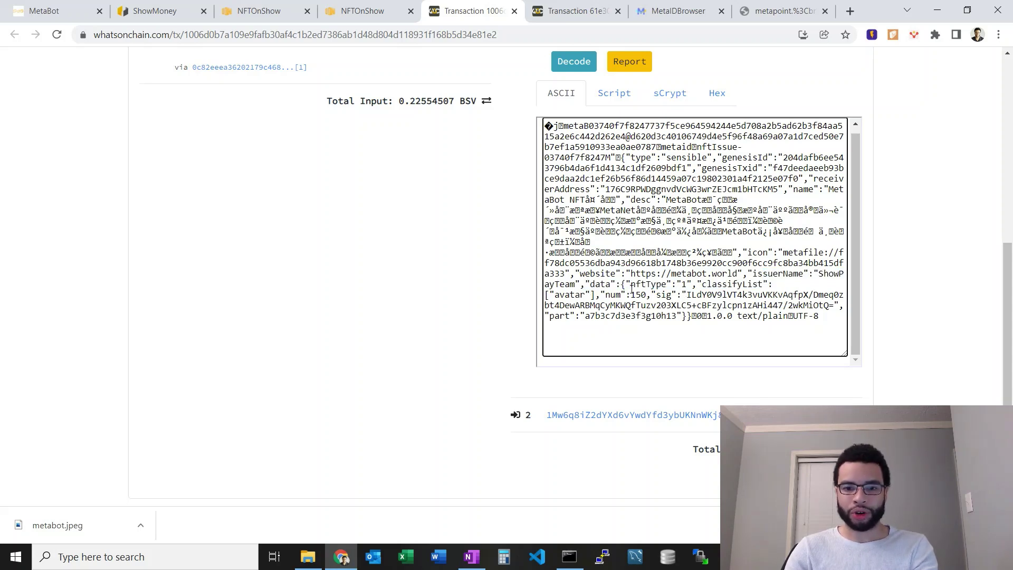
Find 'part' on the page and select its value a7b3c7d3e3f3g10h13.
{"action": "key", "text": "ctrl+f"}
{"action": "type", "text": "part"}
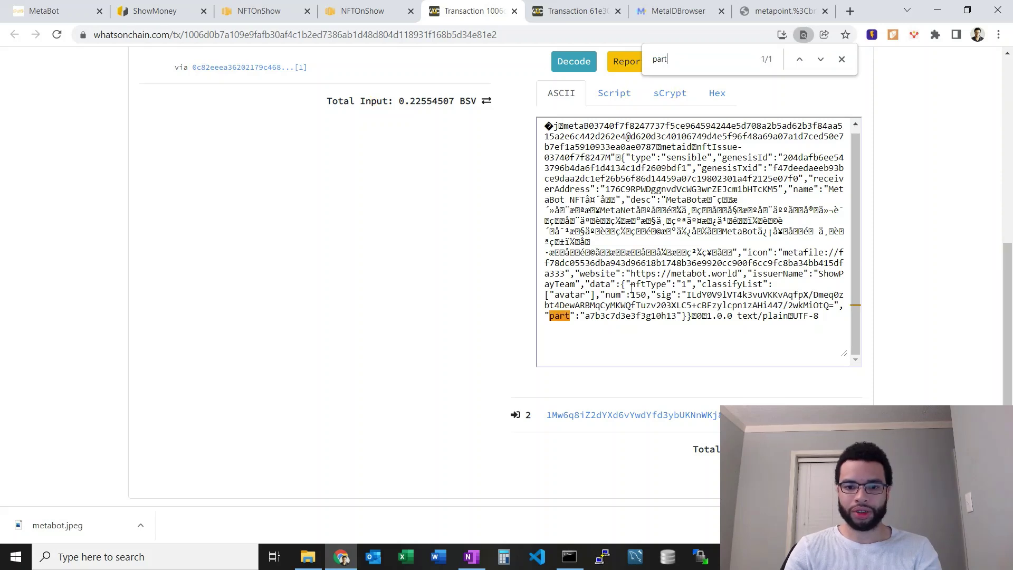
{"action": "left_click_drag", "start_coordinate": [584, 315], "coordinate": [678, 316]}
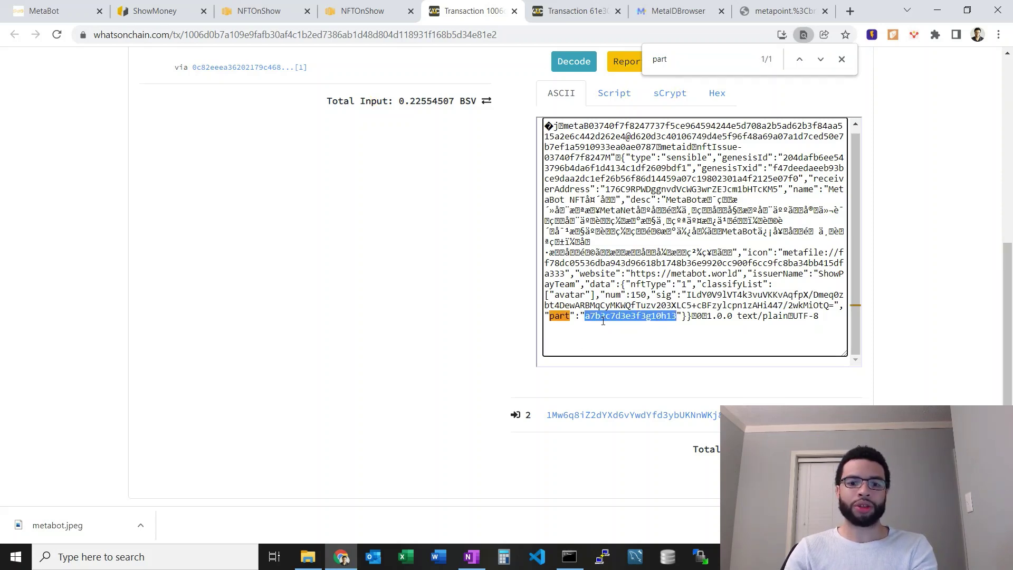
In transaction 61e30bf4…, select the part code a61b3c4d10e9f3g5h13 and compare the parent codes.
{"action": "left_click", "coordinate": [592, 6]}
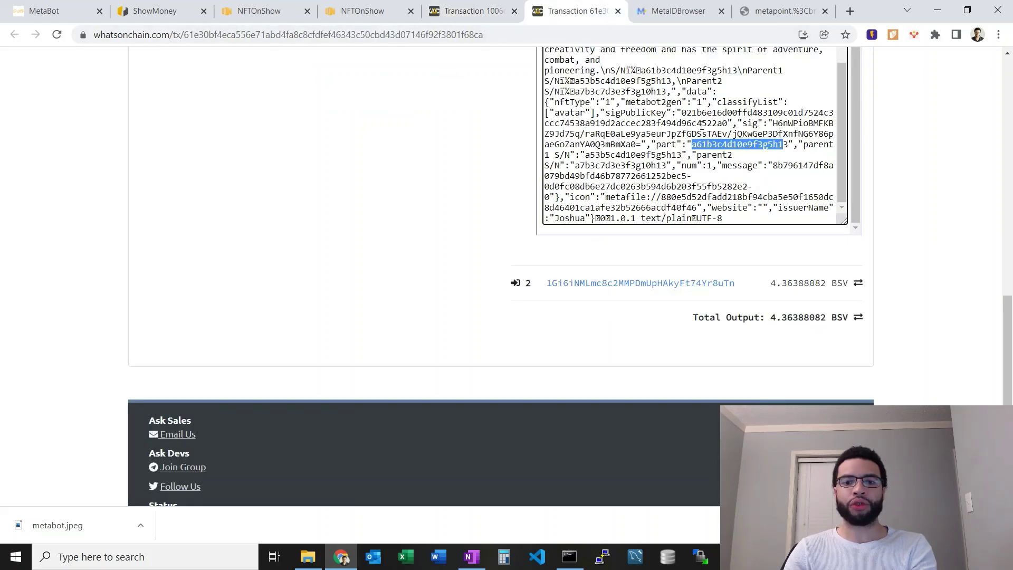
{"action": "left_click_drag", "start_coordinate": [790, 146], "coordinate": [696, 145]}
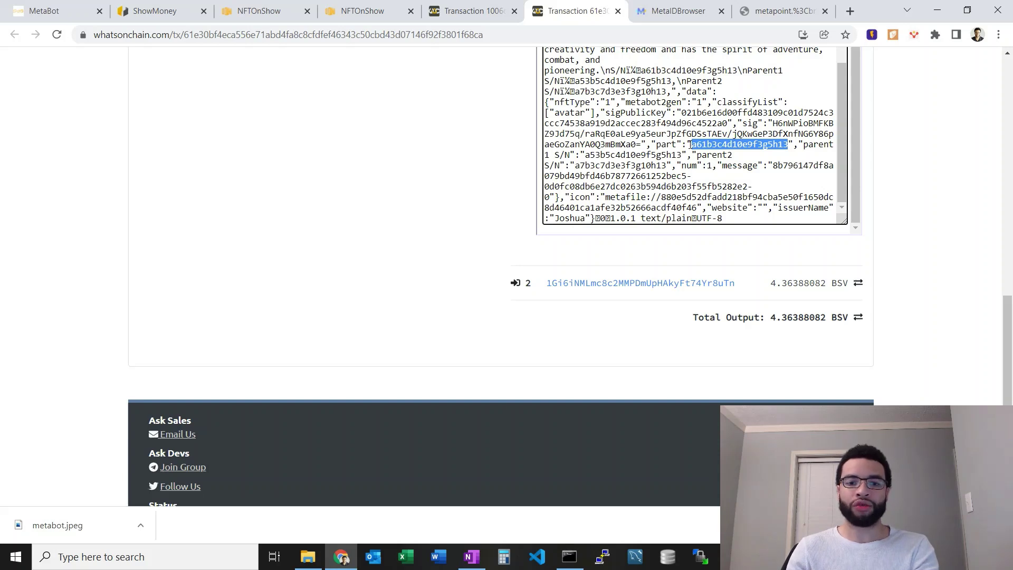
{"action": "left_click_drag", "start_coordinate": [691, 145], "coordinate": [703, 144]}
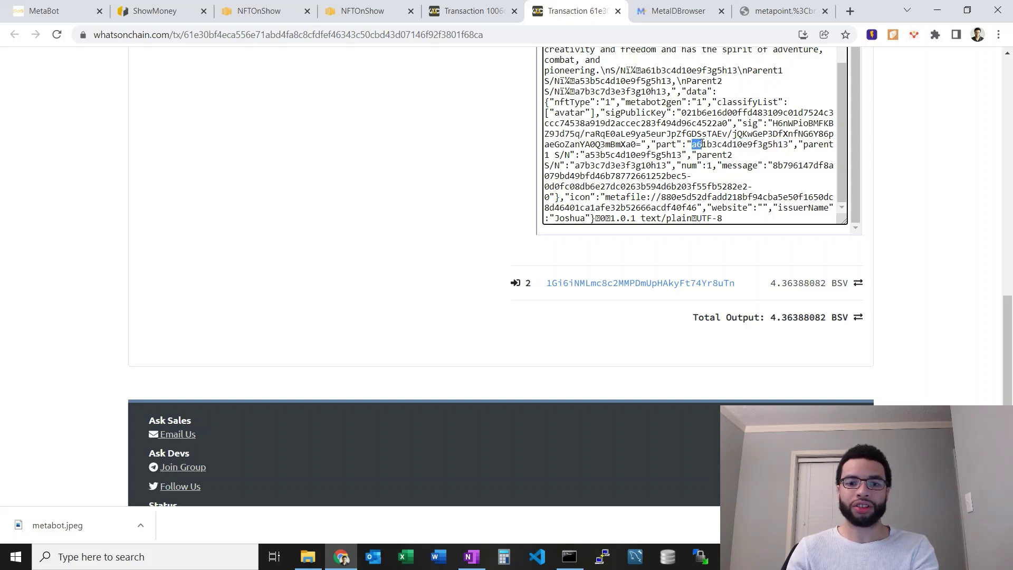
{"action": "left_click", "coordinate": [704, 144]}
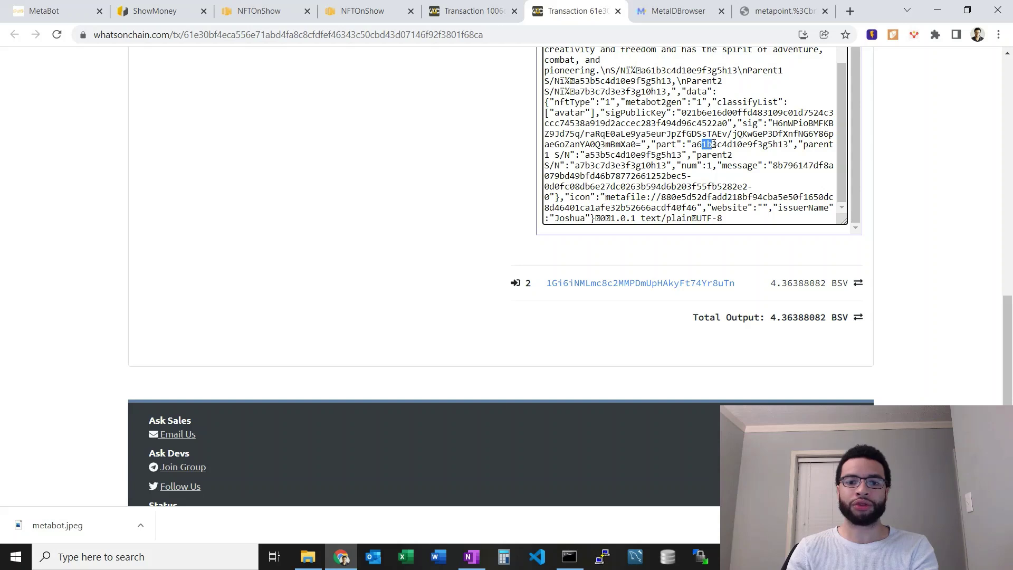
{"action": "left_click", "coordinate": [715, 144]}
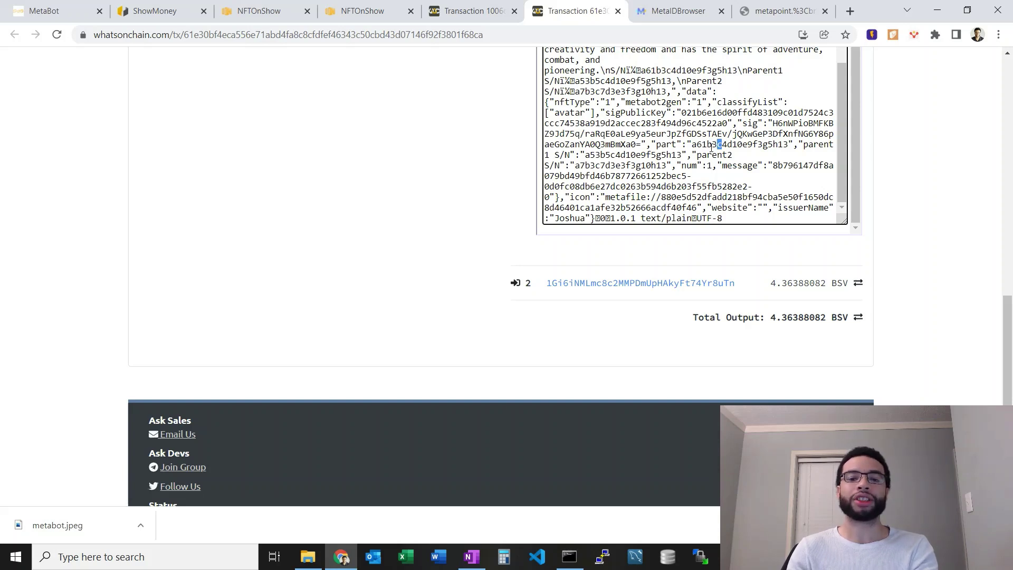
{"action": "scroll", "coordinate": [921, 236], "scroll_direction": "up", "scroll_amount": 1}
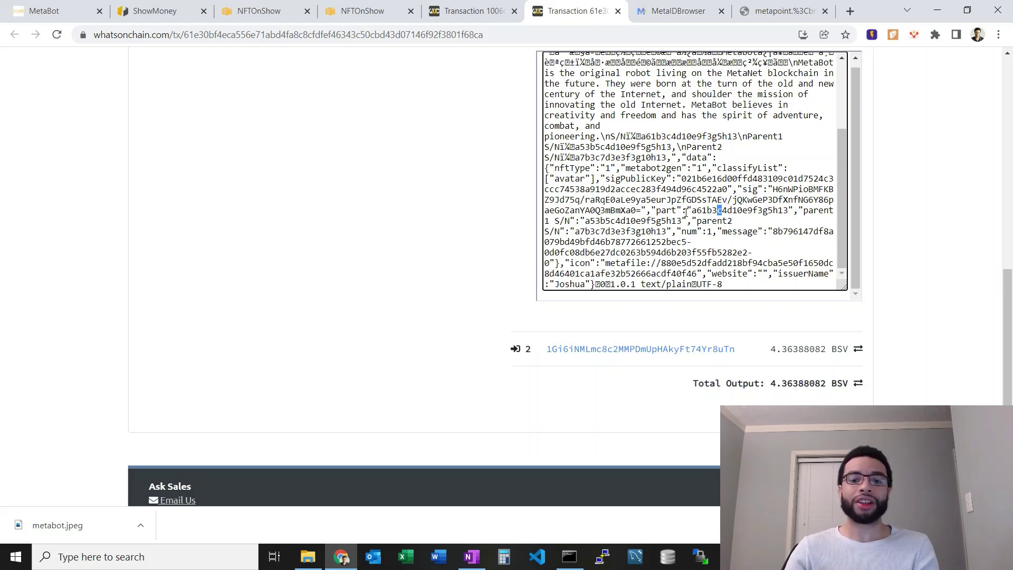
Load the metabot.world home page and review the 23 remint pieces remaining.
{"action": "left_click", "coordinate": [362, 10]}
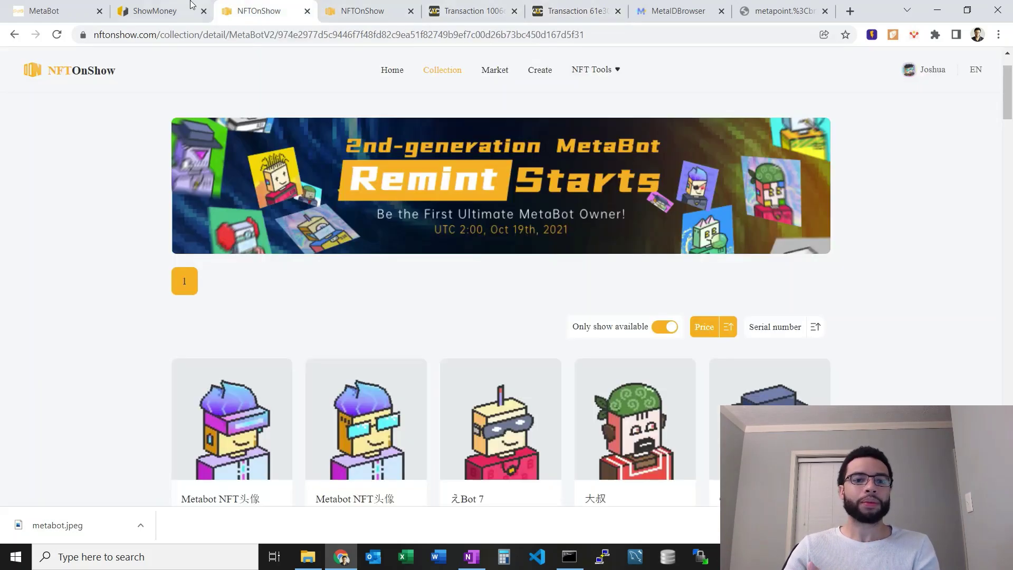
{"action": "left_click", "coordinate": [44, 11]}
{"action": "scroll", "coordinate": [476, 232], "scroll_direction": "up", "scroll_amount": 3}
{"action": "left_click", "coordinate": [355, 73]}
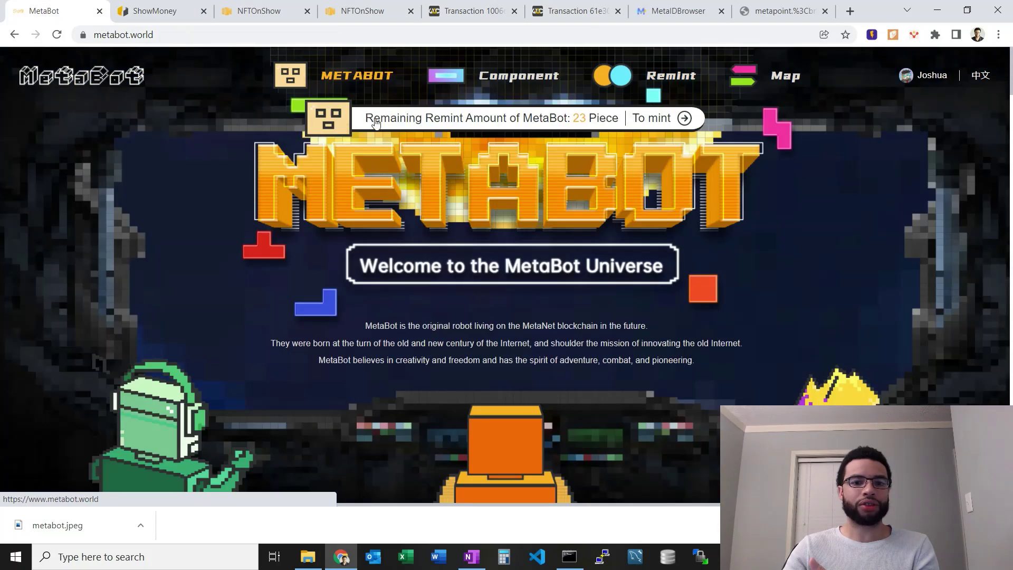
{"action": "scroll", "coordinate": [501, 242], "scroll_direction": "down", "scroll_amount": 1}
{"action": "scroll", "coordinate": [500, 241], "scroll_direction": "down", "scroll_amount": 2}
{"action": "scroll", "coordinate": [517, 285], "scroll_direction": "up", "scroll_amount": 4}
{"action": "scroll", "coordinate": [323, 331], "scroll_direction": "down", "scroll_amount": 1}
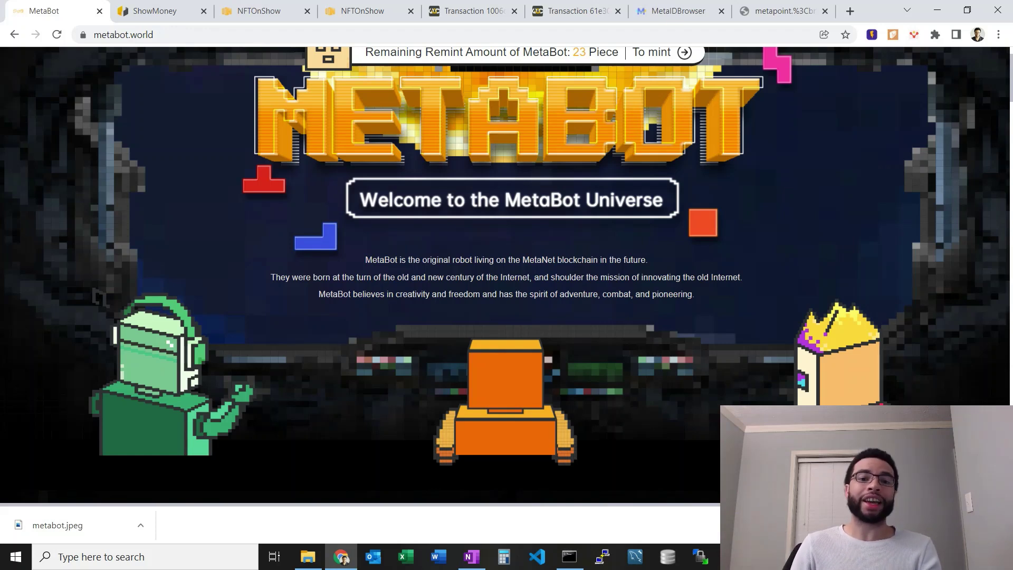
Reselect transaction 61e3's part code, then return to the #150 MetaBot NFTOnShow page.
{"action": "left_click", "coordinate": [589, 11]}
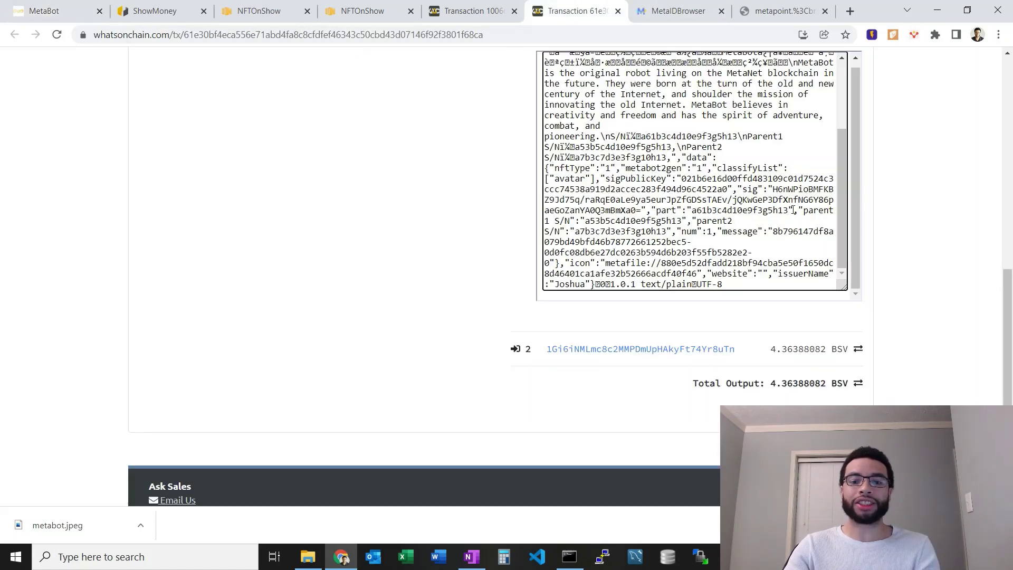
{"action": "left_click_drag", "start_coordinate": [793, 210], "coordinate": [700, 212]}
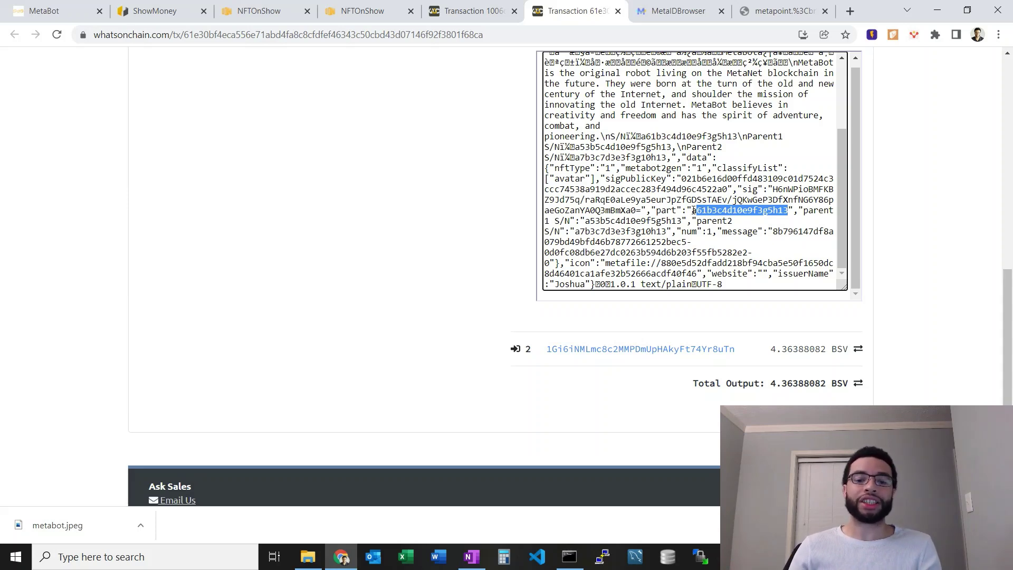
{"action": "left_click", "coordinate": [486, 8]}
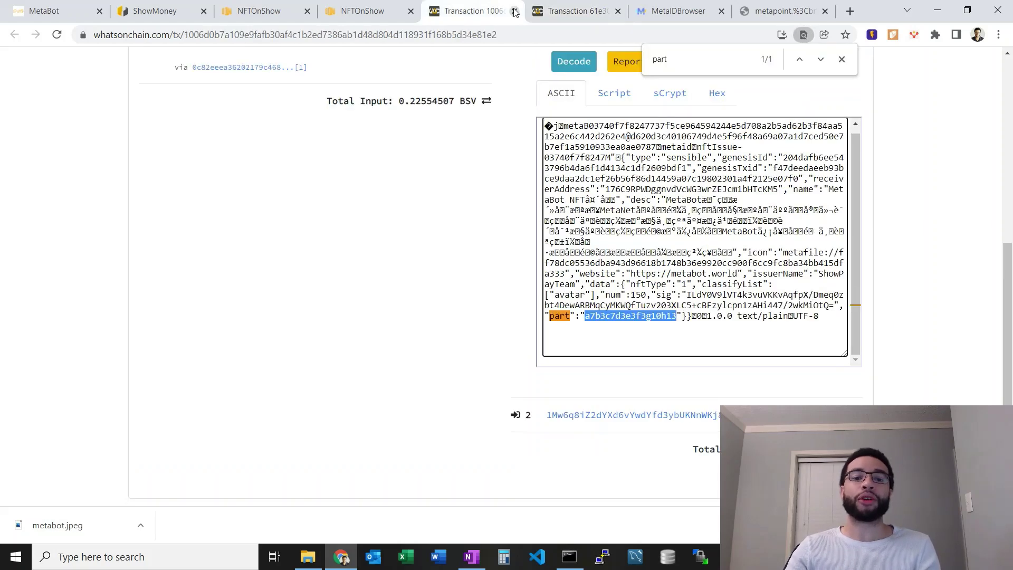
{"action": "left_click", "coordinate": [375, 7]}
{"action": "scroll", "coordinate": [577, 295], "scroll_direction": "up", "scroll_amount": 4}
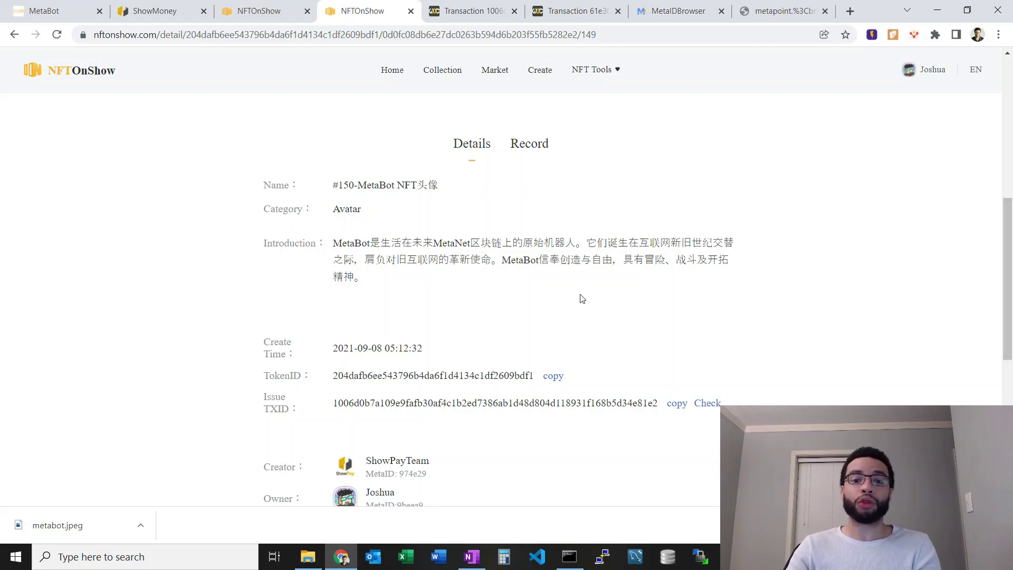
{"action": "scroll", "coordinate": [552, 314], "scroll_direction": "up", "scroll_amount": 7}
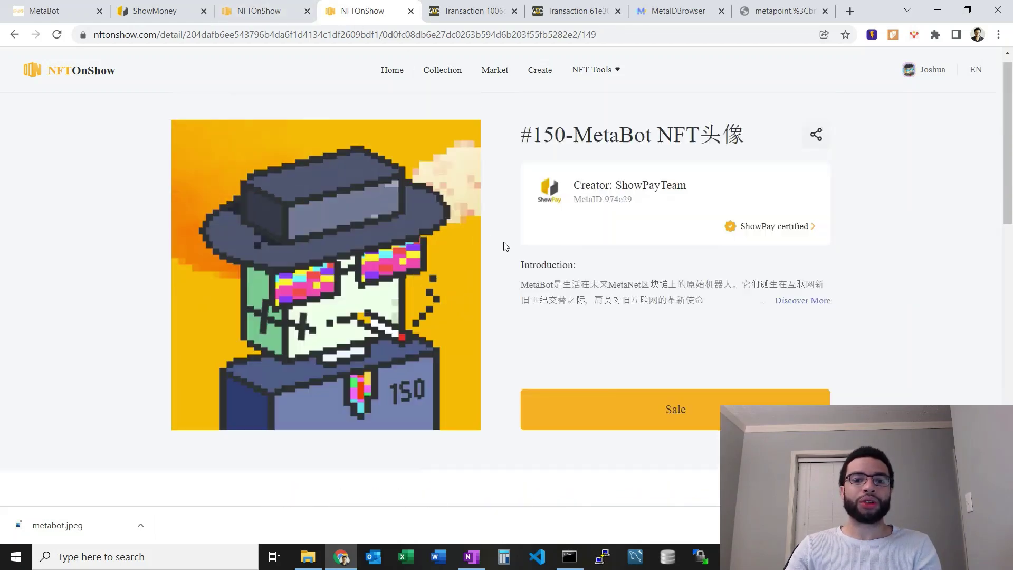
Reload the ShowMoney wallet page.
{"action": "left_click", "coordinate": [169, 10]}
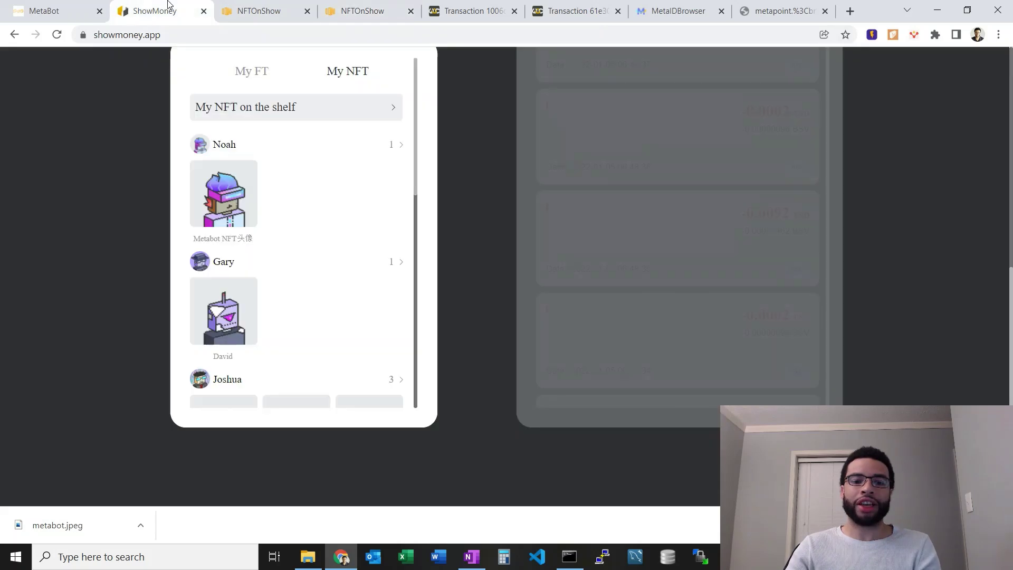
{"action": "scroll", "coordinate": [337, 132], "scroll_direction": "up", "scroll_amount": 3}
{"action": "scroll", "coordinate": [349, 110], "scroll_direction": "up", "scroll_amount": 6}
{"action": "scroll", "coordinate": [479, 238], "scroll_direction": "down", "scroll_amount": 6}
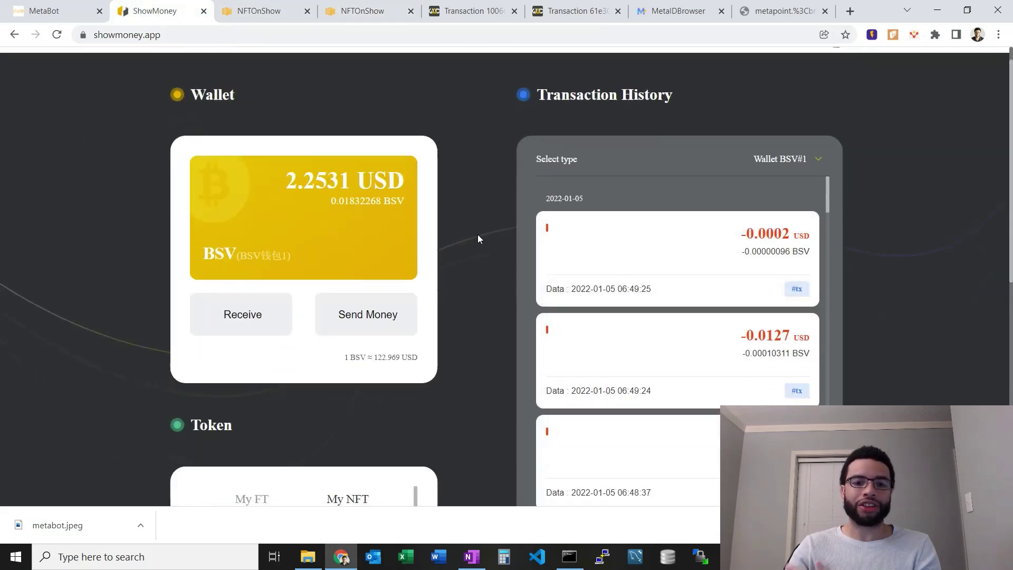
{"action": "scroll", "coordinate": [313, 251], "scroll_direction": "down", "scroll_amount": 2}
{"action": "scroll", "coordinate": [317, 237], "scroll_direction": "up", "scroll_amount": 2}
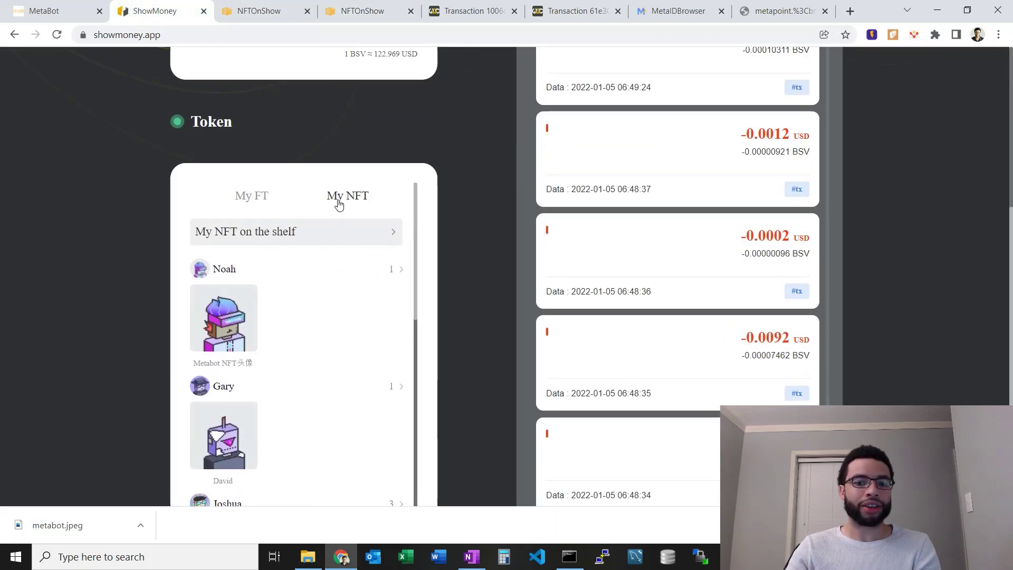
{"action": "left_click", "coordinate": [54, 39]}
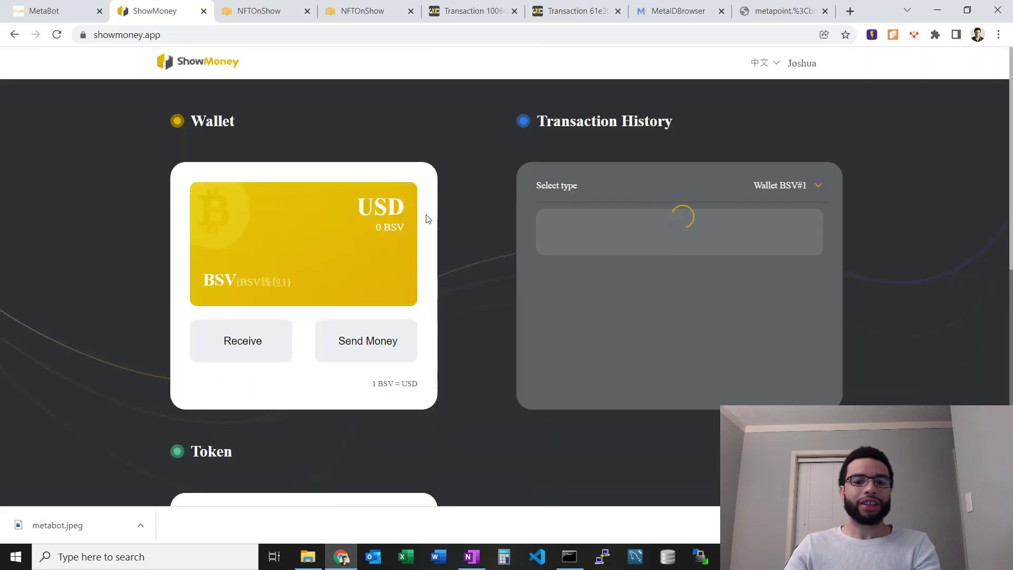
Show My NFT and open the series containing ShuaBot, Smoking Man and Young J.
{"action": "scroll", "coordinate": [437, 239], "scroll_direction": "down", "scroll_amount": 6}
{"action": "left_click", "coordinate": [327, 196]}
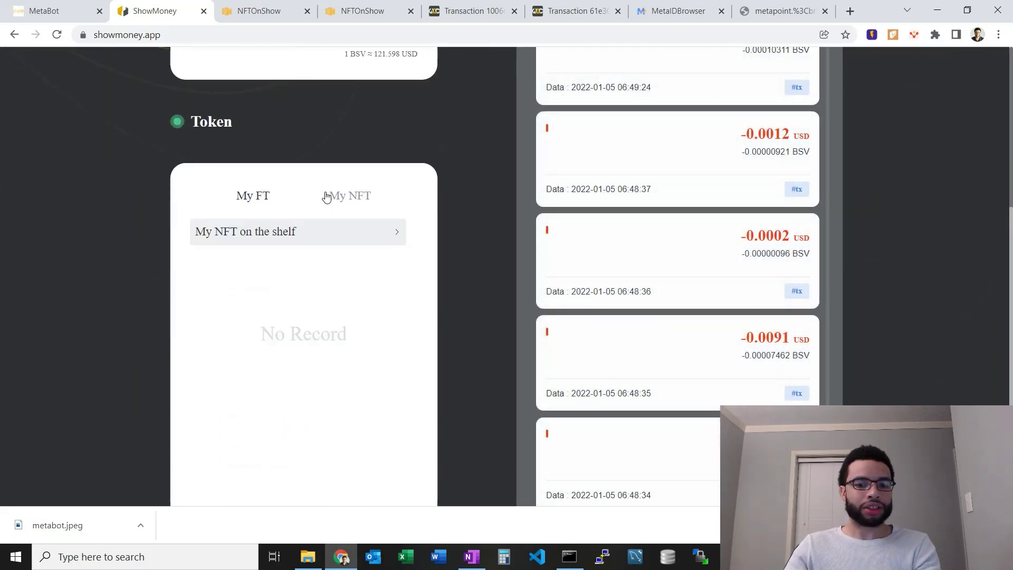
{"action": "scroll", "coordinate": [419, 278], "scroll_direction": "down", "scroll_amount": 3}
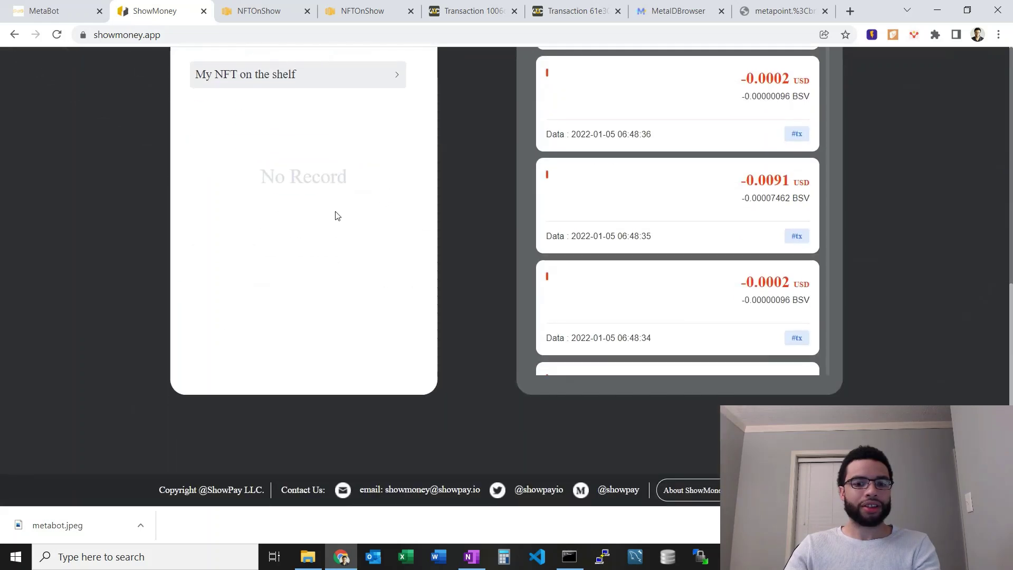
{"action": "scroll", "coordinate": [322, 238], "scroll_direction": "up", "scroll_amount": 3}
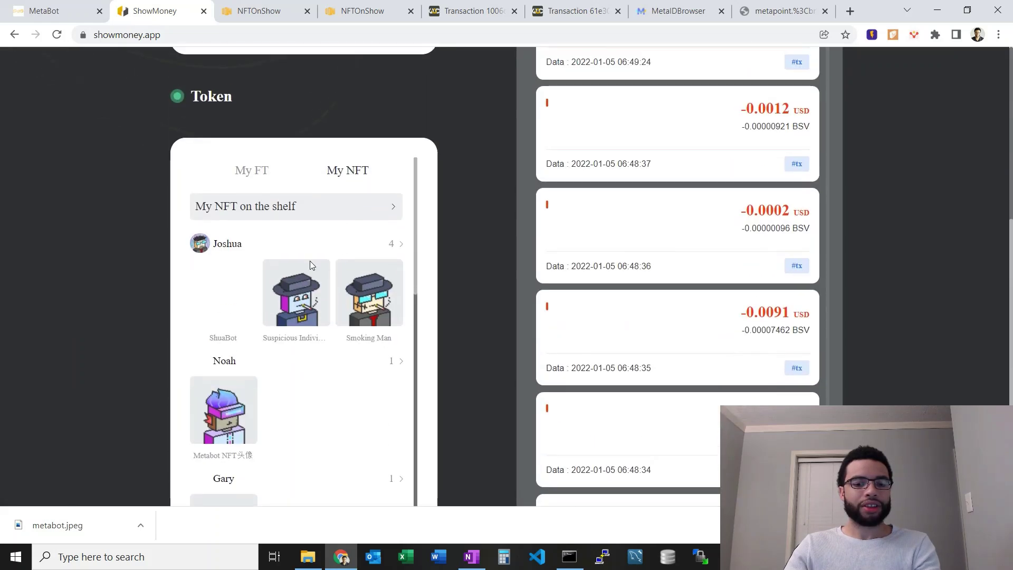
{"action": "left_click", "coordinate": [399, 244]}
{"action": "scroll", "coordinate": [338, 221], "scroll_direction": "down", "scroll_amount": 3}
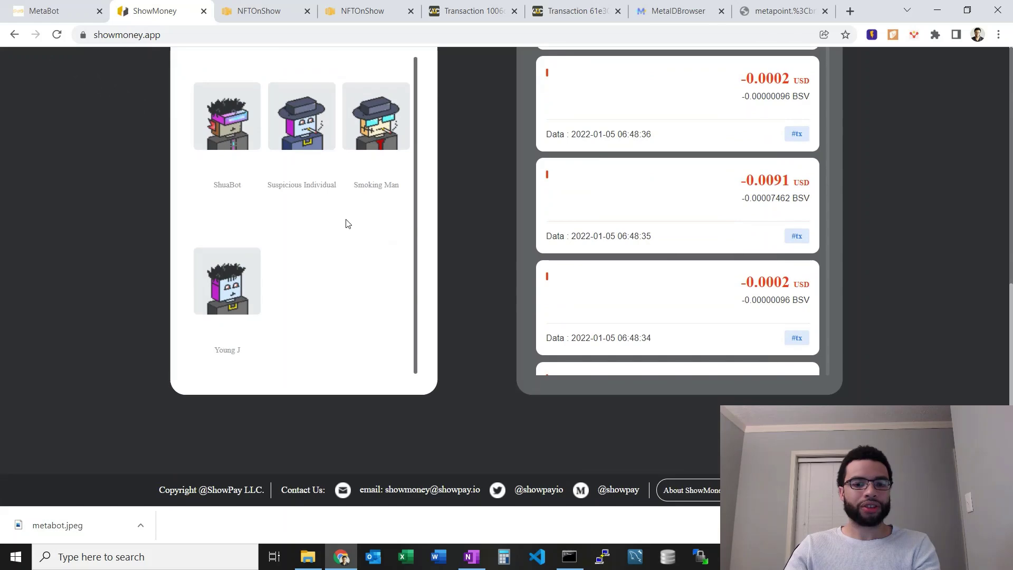
Open the ShuaBot thumbnail's detail card, released 2022-01-05 with 0 issued.
{"action": "left_click", "coordinate": [220, 136]}
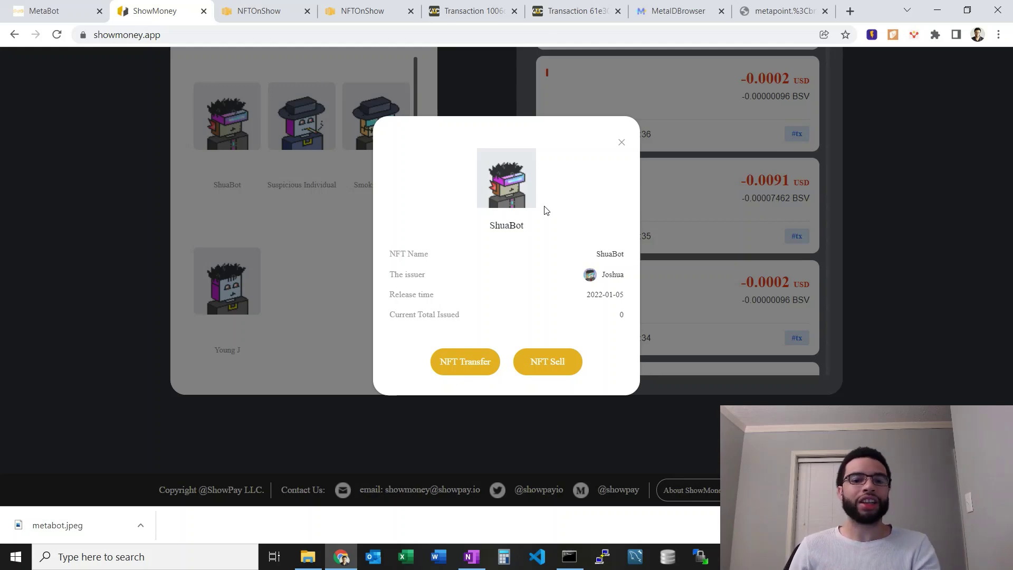
Browse the MetaBotV2 collection cards priced from 0.2 to 0.25 BSV.
{"action": "left_click", "coordinate": [380, 11]}
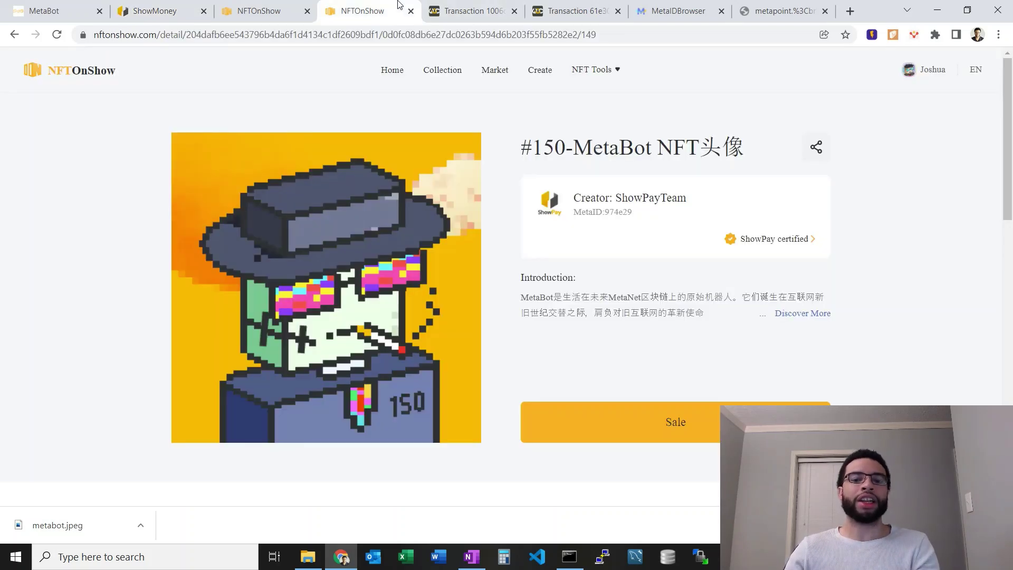
{"action": "left_click", "coordinate": [264, 10]}
{"action": "scroll", "coordinate": [445, 251], "scroll_direction": "down", "scroll_amount": 3}
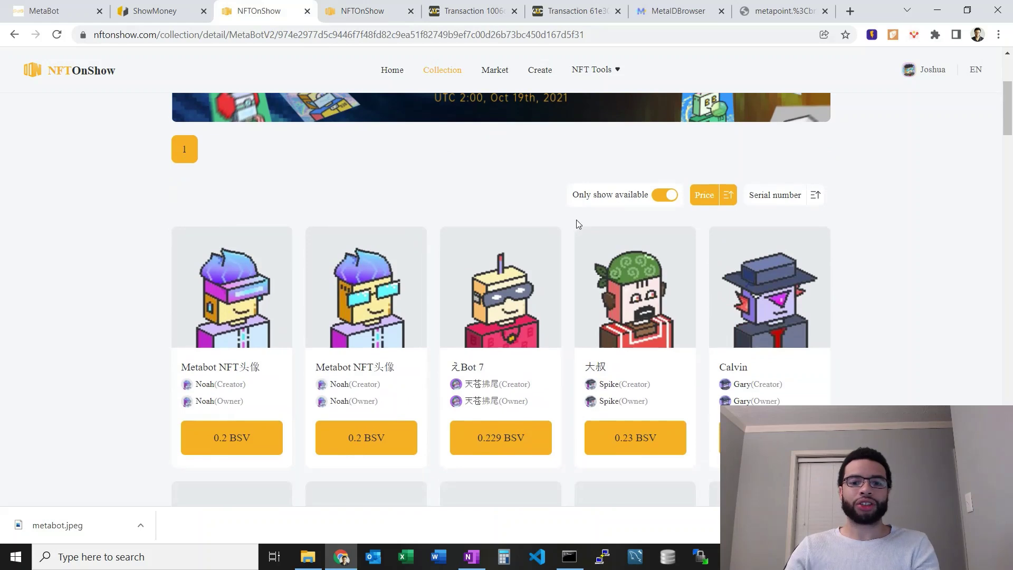
{"action": "scroll", "coordinate": [335, 264], "scroll_direction": "up", "scroll_amount": 1}
{"action": "scroll", "coordinate": [177, 294], "scroll_direction": "down", "scroll_amount": 2}
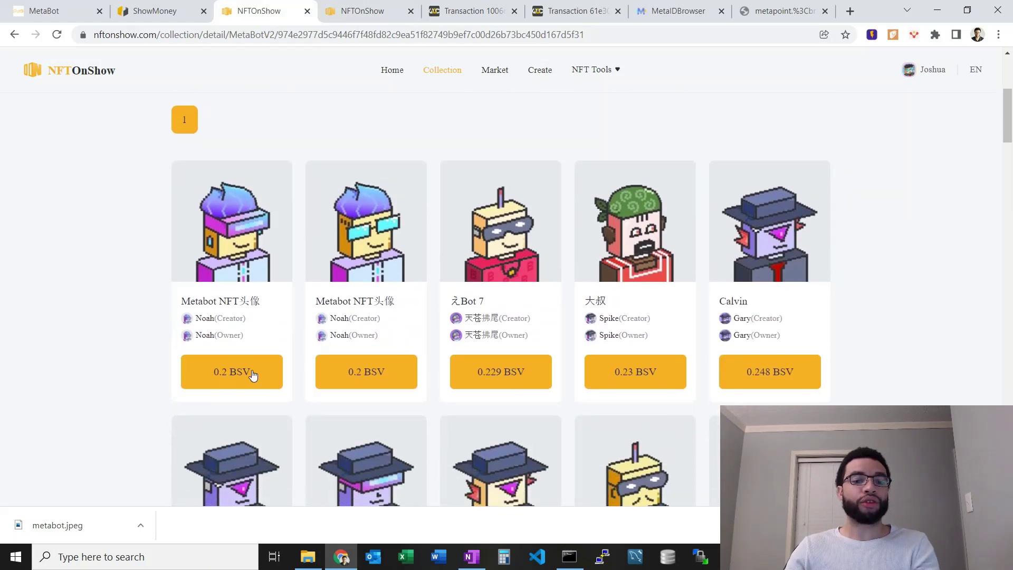
{"action": "scroll", "coordinate": [238, 364], "scroll_direction": "down", "scroll_amount": 1}
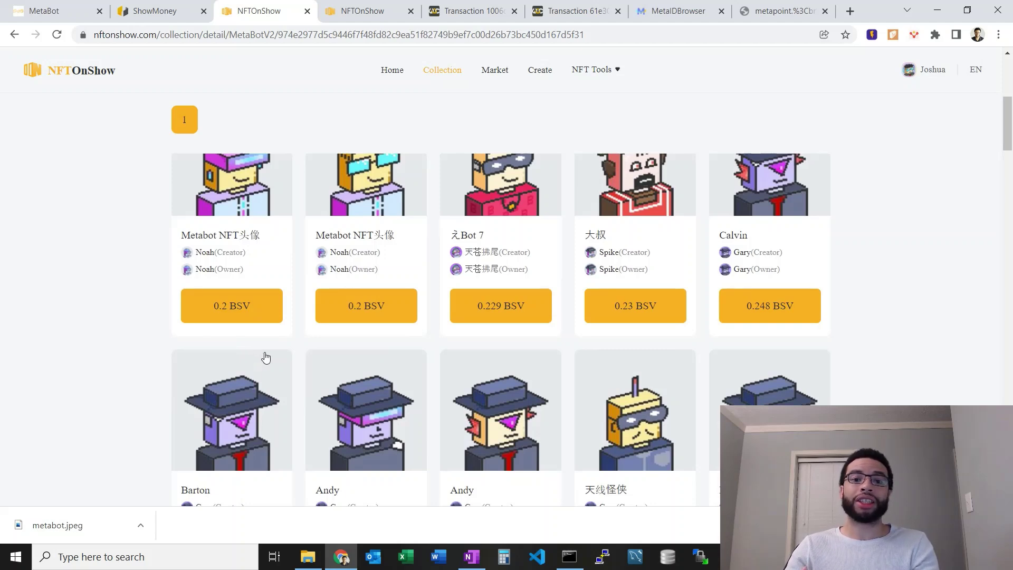
{"action": "scroll", "coordinate": [544, 346], "scroll_direction": "down", "scroll_amount": 5}
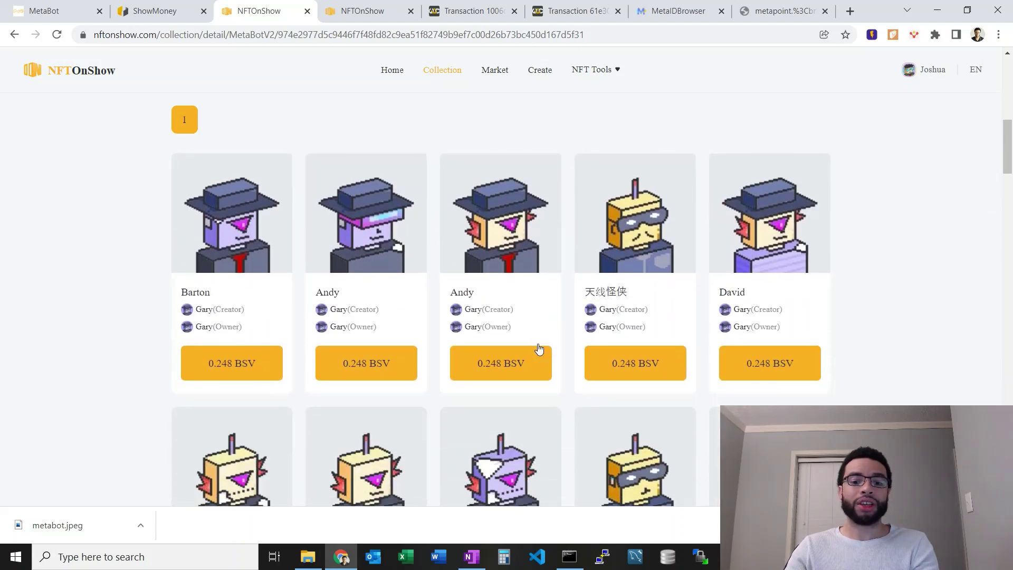
{"action": "scroll", "coordinate": [399, 333], "scroll_direction": "down", "scroll_amount": 1}
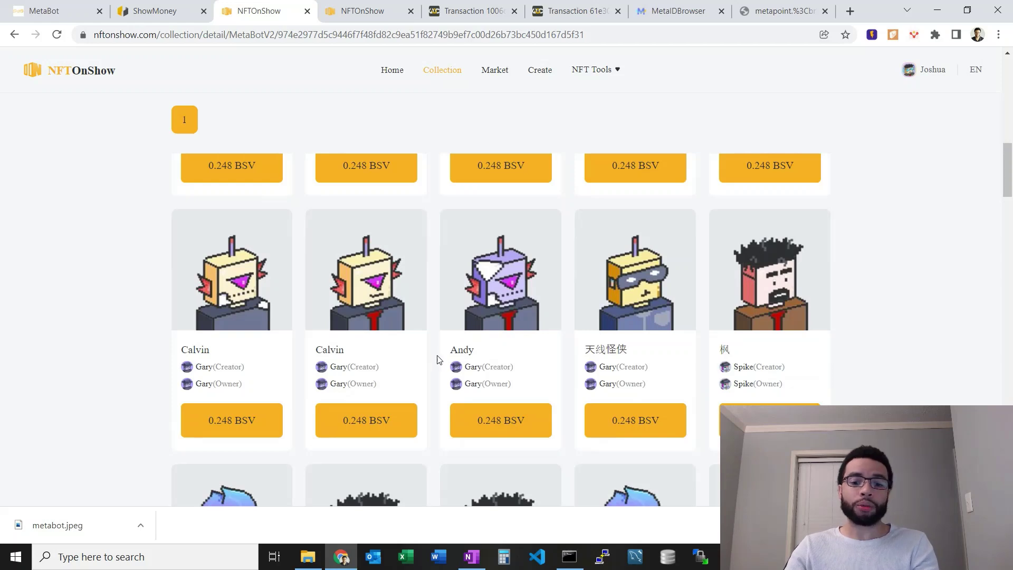
{"action": "scroll", "coordinate": [437, 360], "scroll_direction": "down", "scroll_amount": 1}
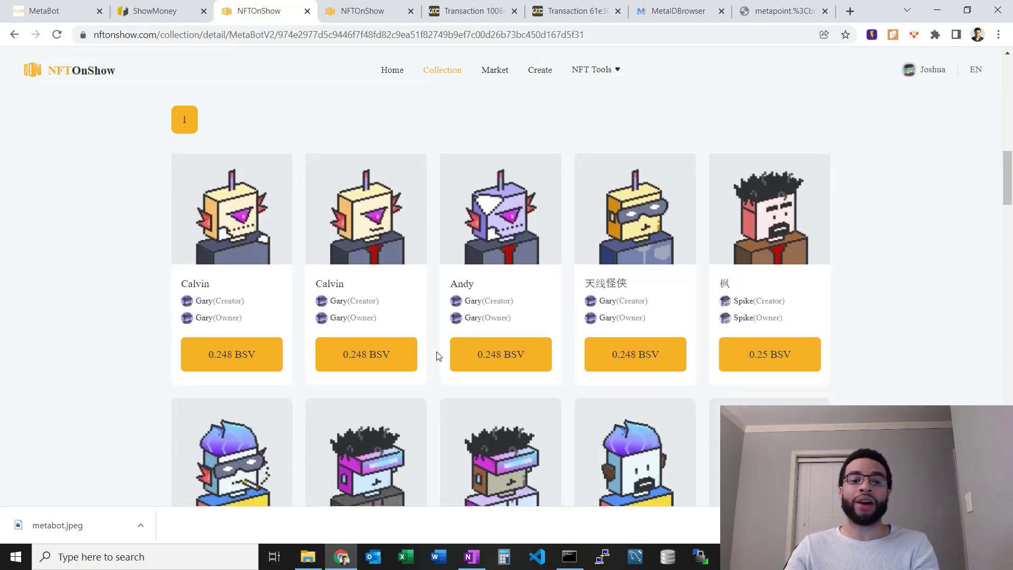
{"action": "scroll", "coordinate": [437, 356], "scroll_direction": "up", "scroll_amount": 2}
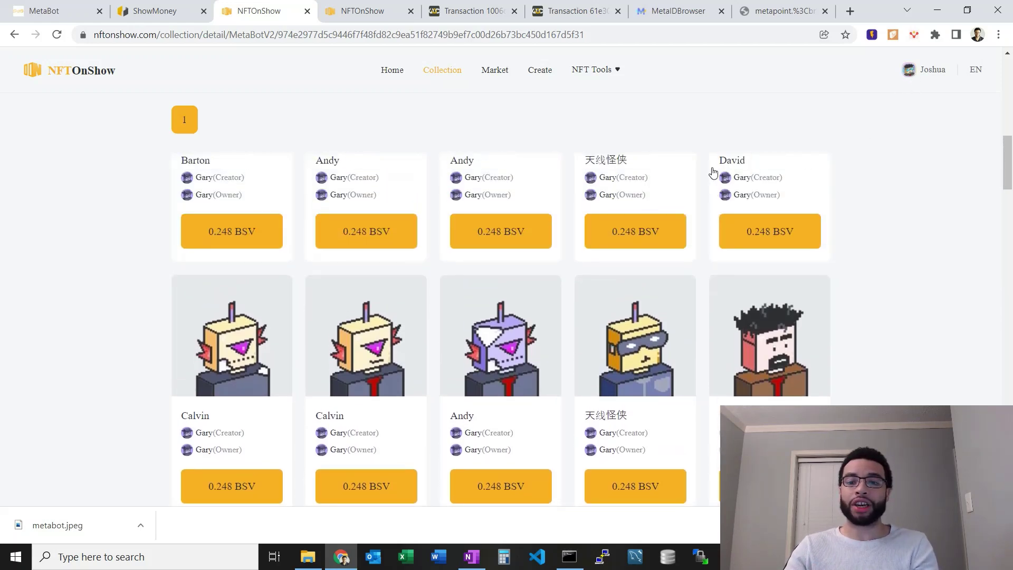
Close the ShuaBot NFT details in ShowMoney, then view the metabot.world home page showing 23 remints left.
{"action": "left_click", "coordinate": [418, 17]}
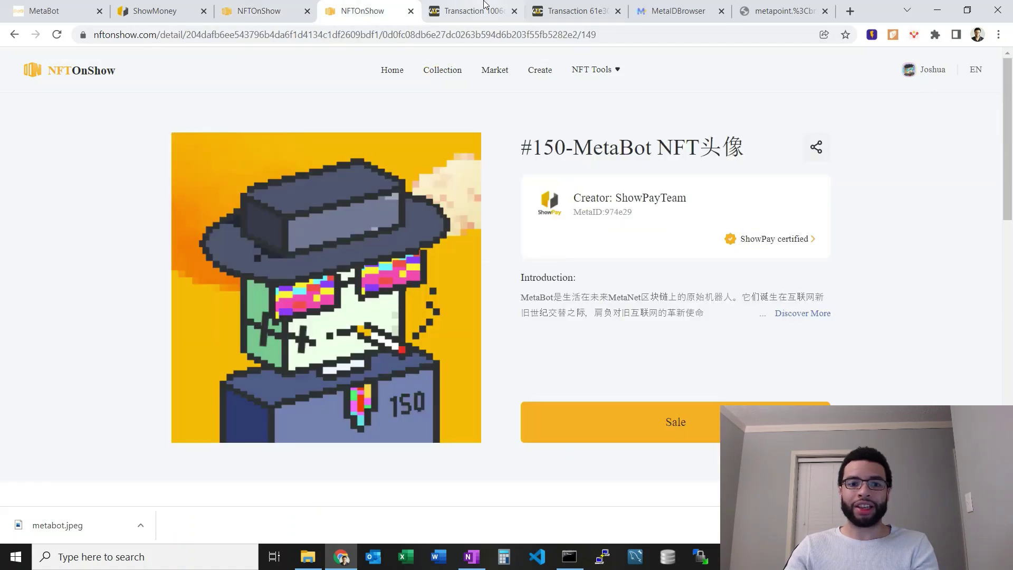
{"action": "left_click", "coordinate": [143, 9]}
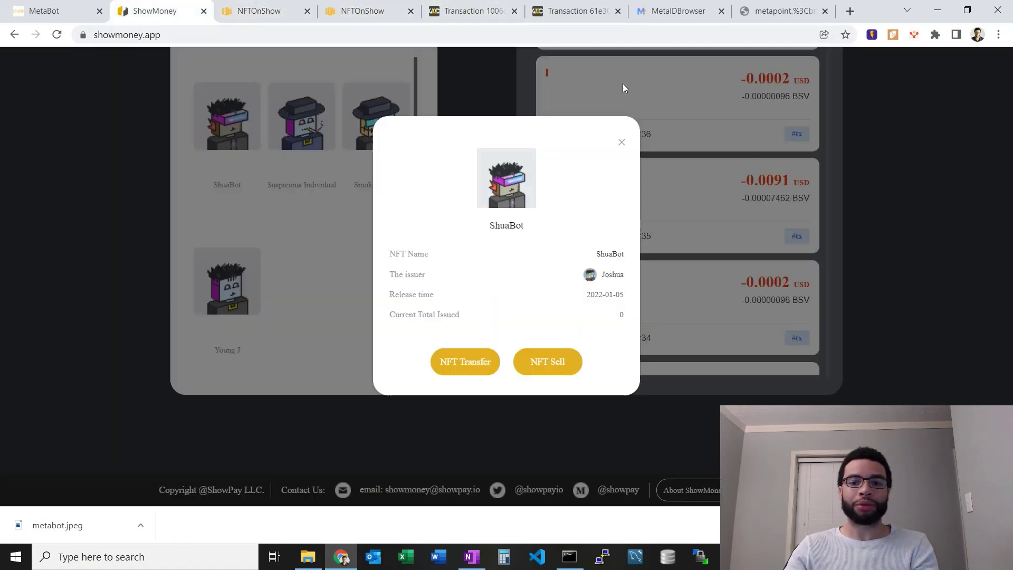
{"action": "left_click", "coordinate": [622, 143]}
{"action": "scroll", "coordinate": [573, 190], "scroll_direction": "up", "scroll_amount": 8}
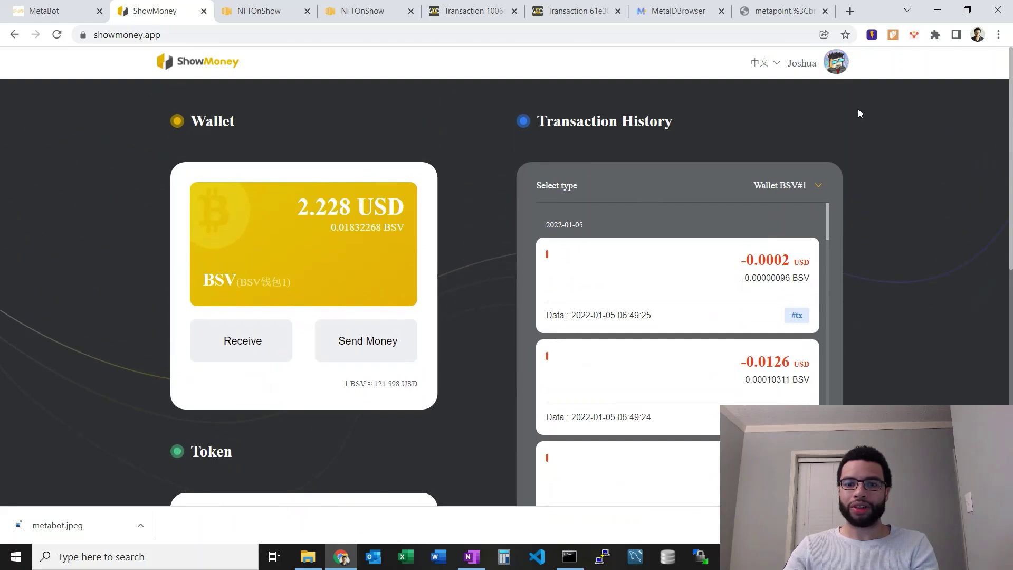
{"action": "left_click", "coordinate": [53, 11]}
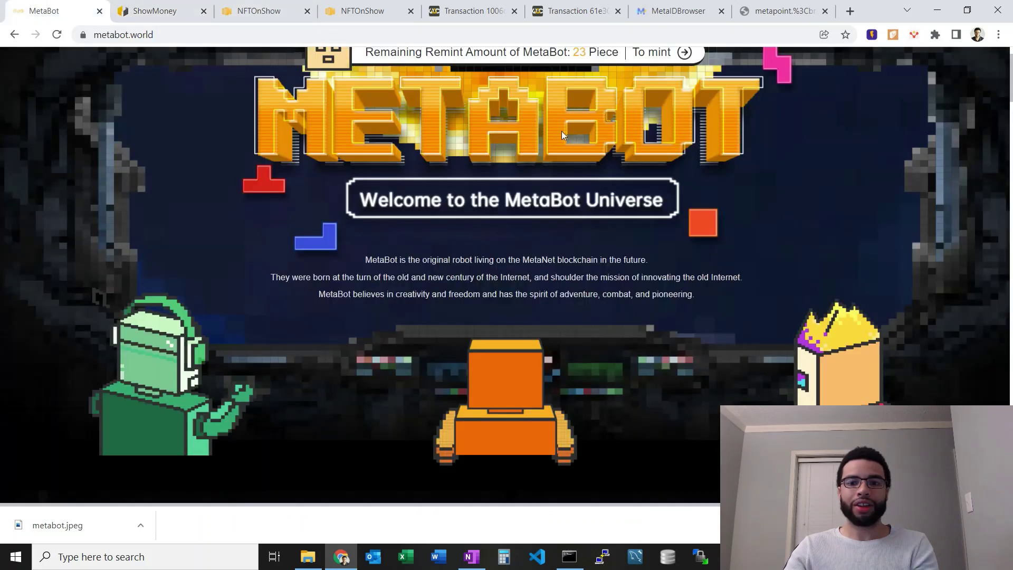
{"action": "scroll", "coordinate": [562, 132], "scroll_direction": "up", "scroll_amount": 1}
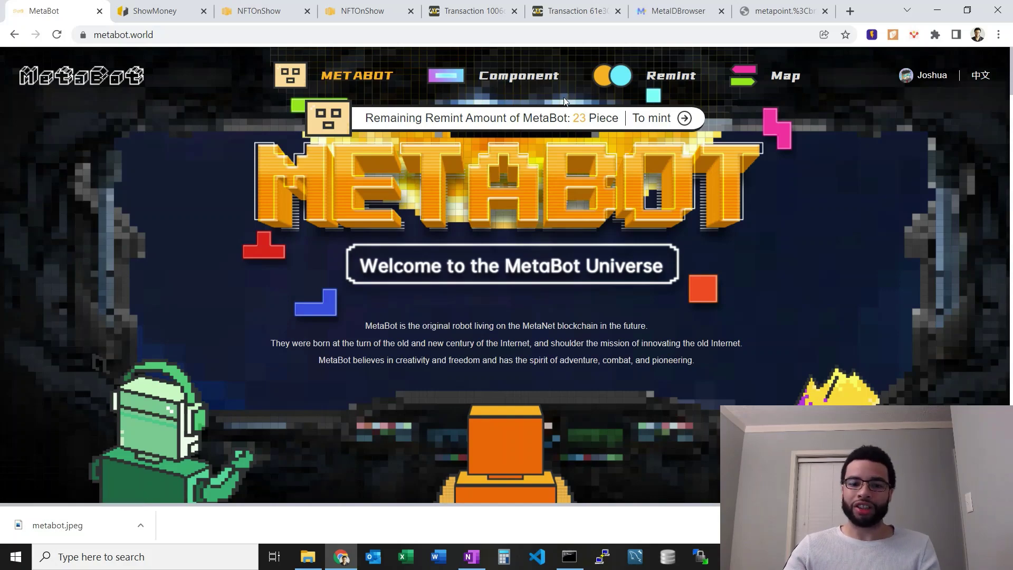
Open the original MetaBot collection from NFTOnShow's list of collections.
{"action": "left_click", "coordinate": [352, 9]}
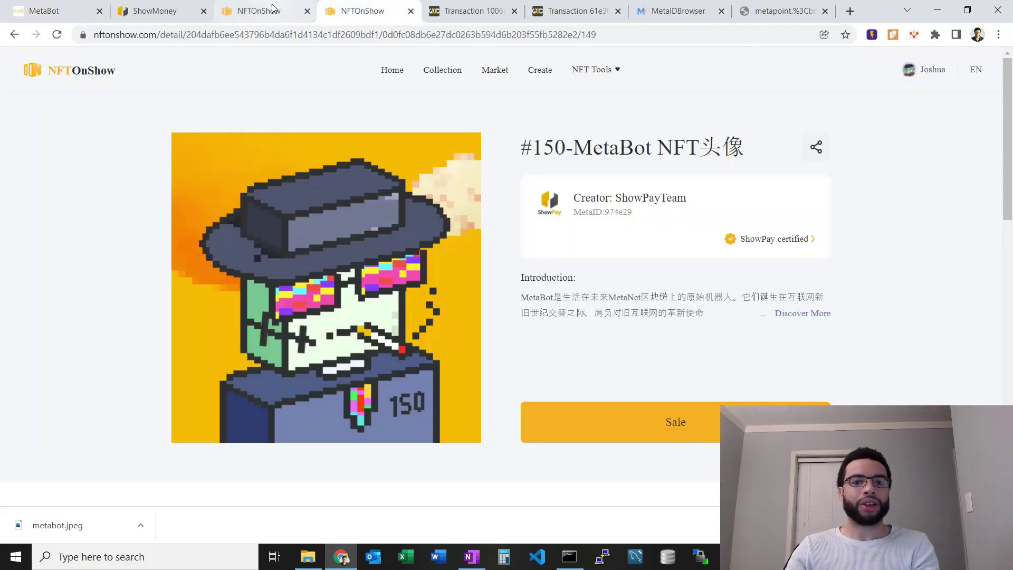
{"action": "left_click", "coordinate": [443, 75]}
{"action": "scroll", "coordinate": [557, 249], "scroll_direction": "down", "scroll_amount": 10}
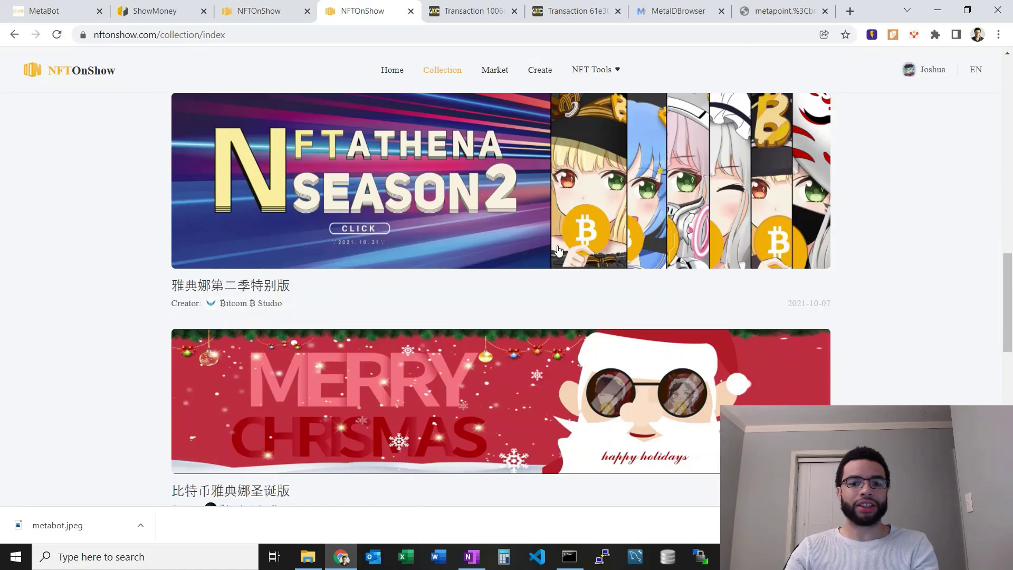
{"action": "scroll", "coordinate": [559, 250], "scroll_direction": "down", "scroll_amount": 10}
{"action": "left_click", "coordinate": [586, 190]}
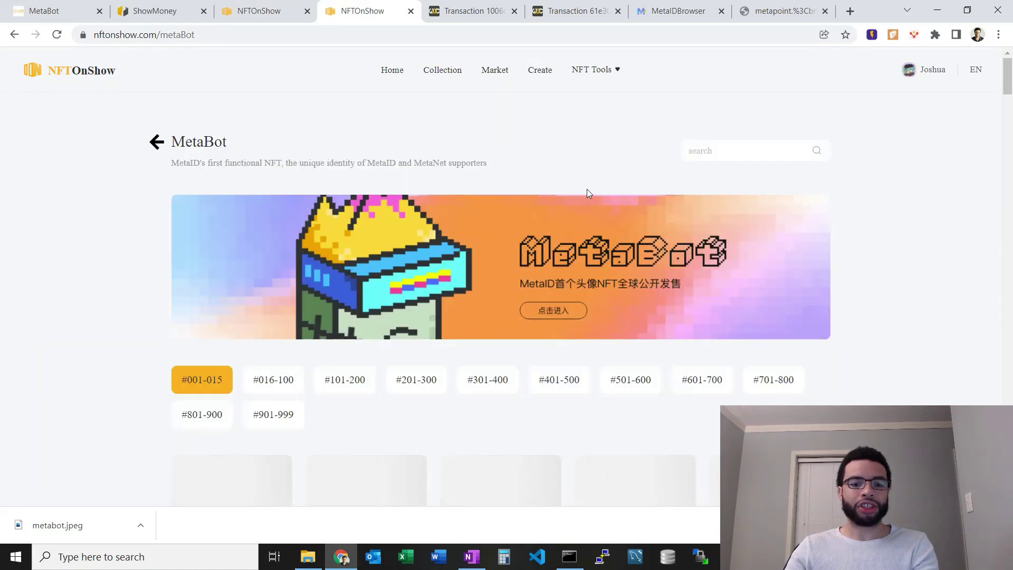
Browse MetaBot listings #001-015 and their final sale prices.
{"action": "scroll", "coordinate": [653, 273], "scroll_direction": "down", "scroll_amount": 3}
{"action": "scroll", "coordinate": [686, 253], "scroll_direction": "down", "scroll_amount": 1}
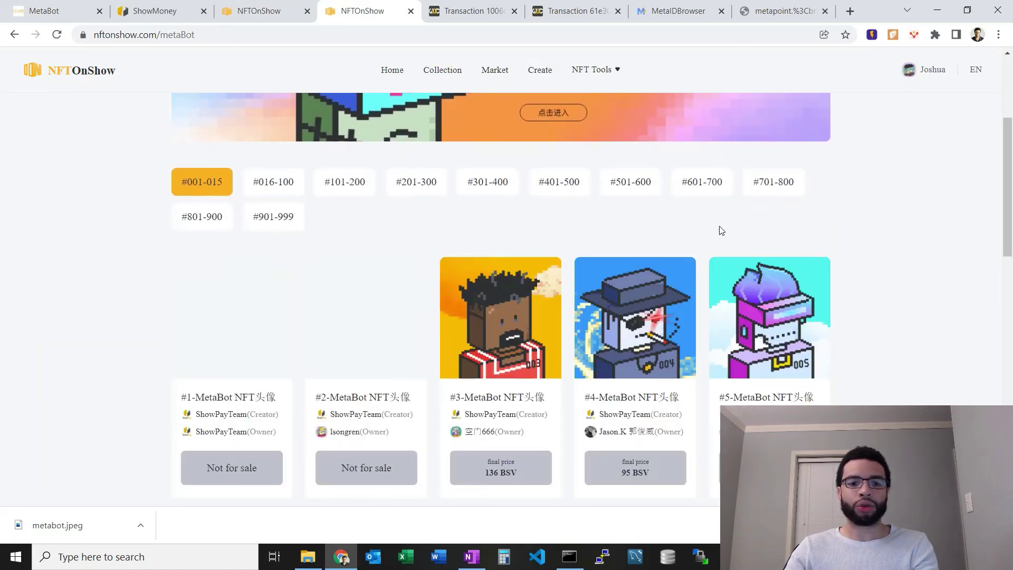
{"action": "scroll", "coordinate": [722, 231], "scroll_direction": "up", "scroll_amount": 4}
{"action": "scroll", "coordinate": [552, 213], "scroll_direction": "down", "scroll_amount": 6}
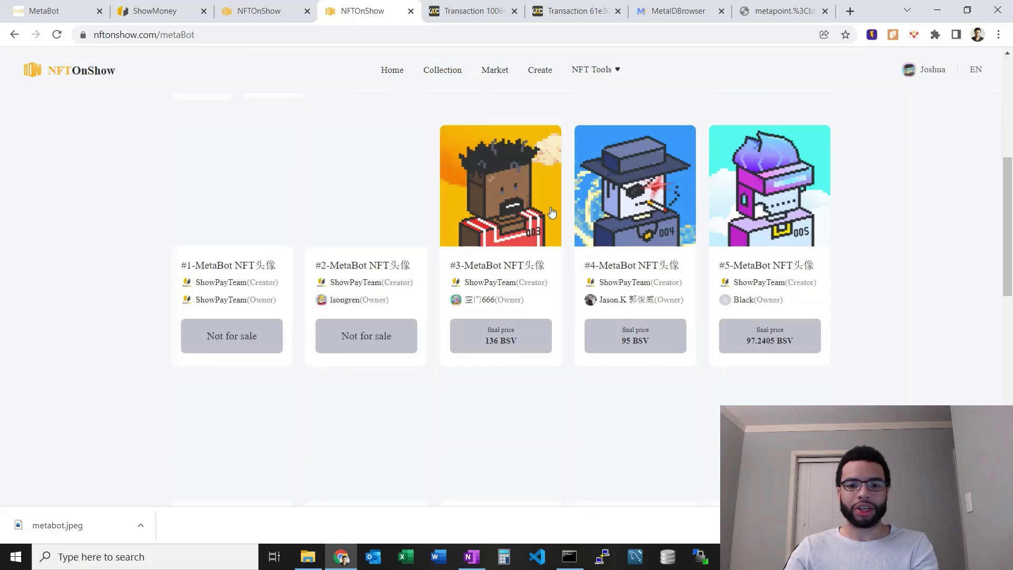
{"action": "scroll", "coordinate": [378, 246], "scroll_direction": "up", "scroll_amount": 4}
{"action": "scroll", "coordinate": [317, 293], "scroll_direction": "down", "scroll_amount": 4}
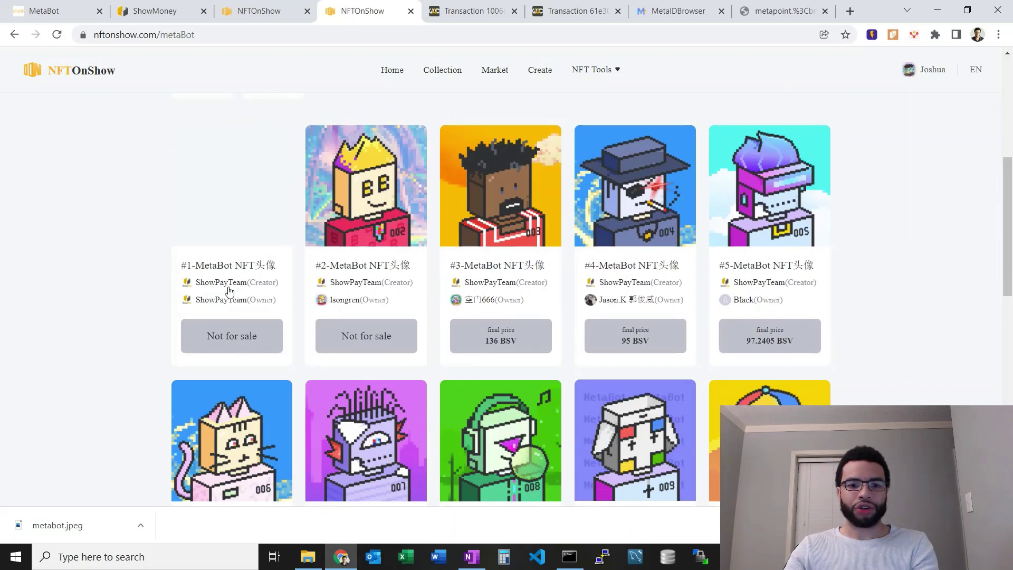
{"action": "scroll", "coordinate": [692, 233], "scroll_direction": "down", "scroll_amount": 3}
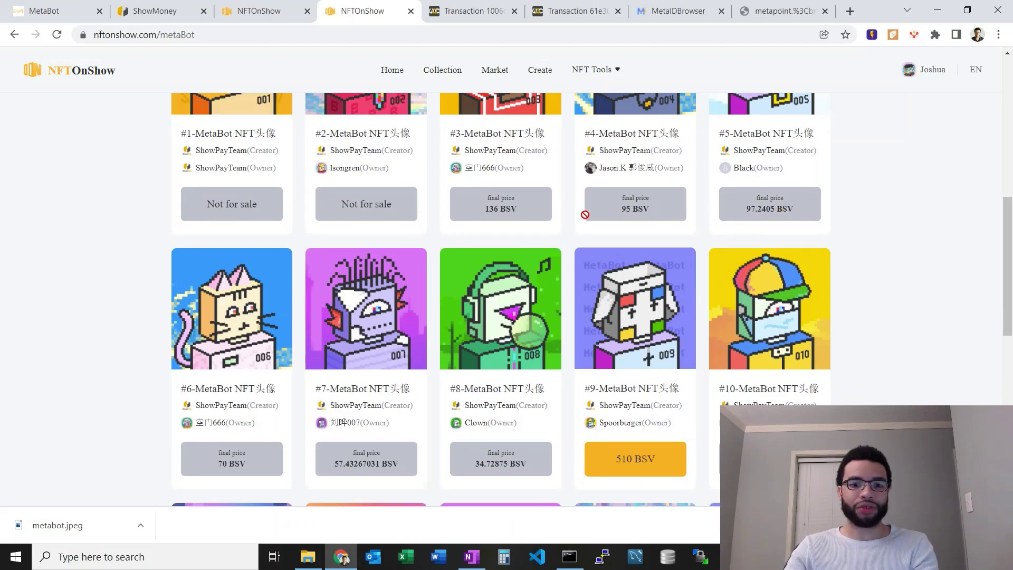
{"action": "scroll", "coordinate": [507, 237], "scroll_direction": "down", "scroll_amount": 3}
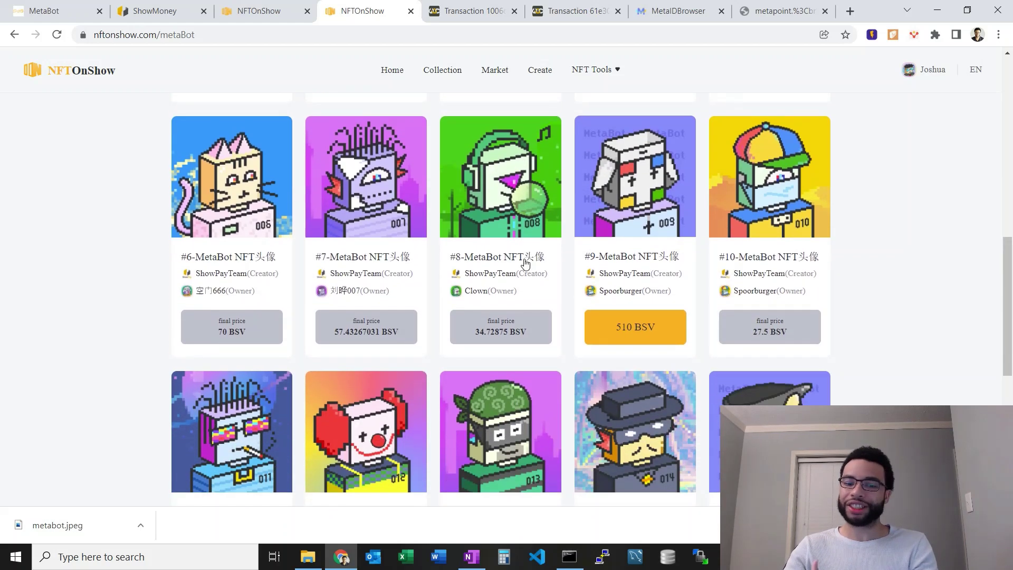
{"action": "scroll", "coordinate": [527, 264], "scroll_direction": "up", "scroll_amount": 10}
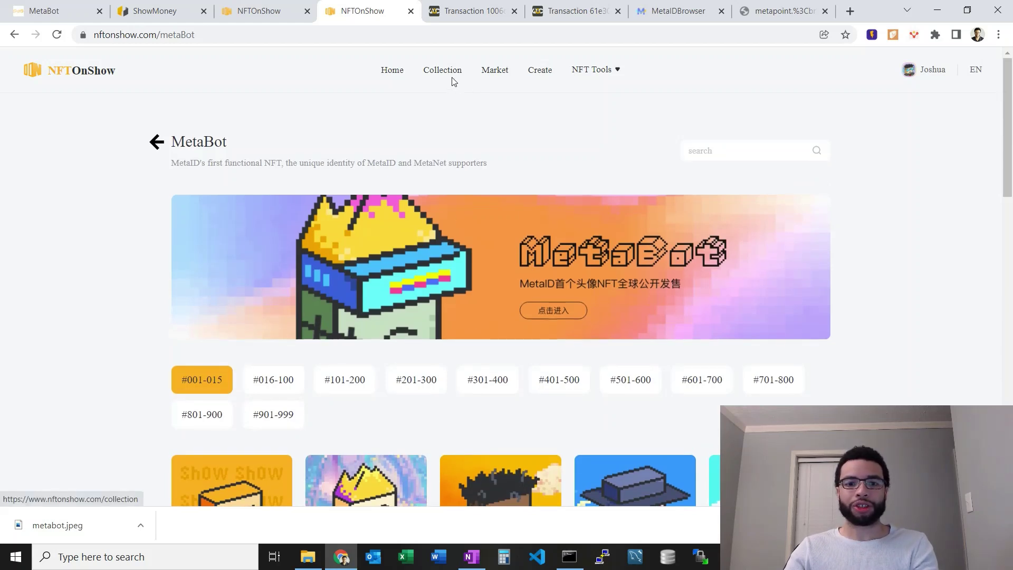
Return to NFTOnShow's MetaBotV2 listings priced at 0.2, 0.229, 0.23 and 0.248 BSV.
{"action": "left_click", "coordinate": [678, 10]}
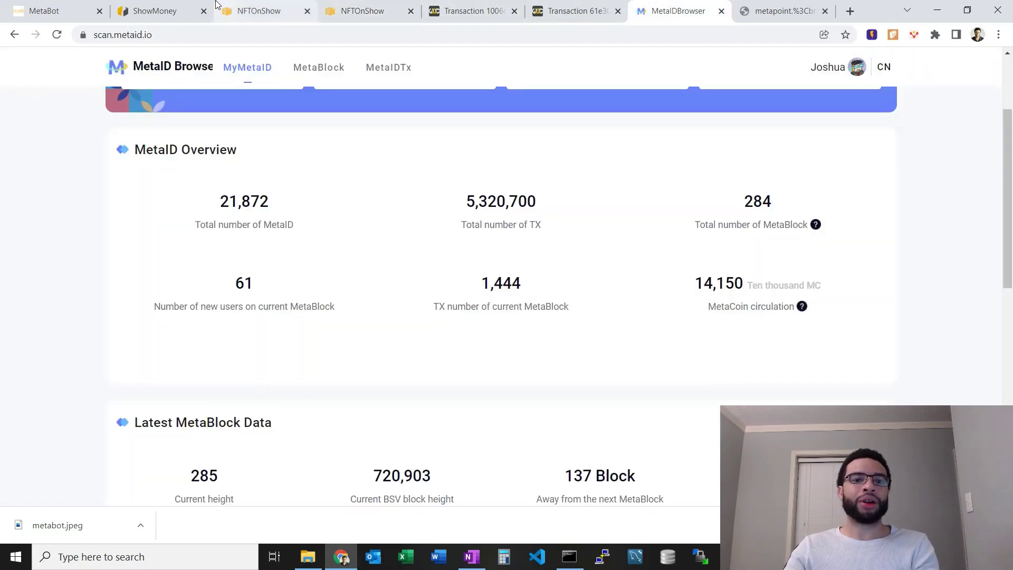
{"action": "left_click", "coordinate": [178, 7]}
{"action": "left_click", "coordinate": [236, 8]}
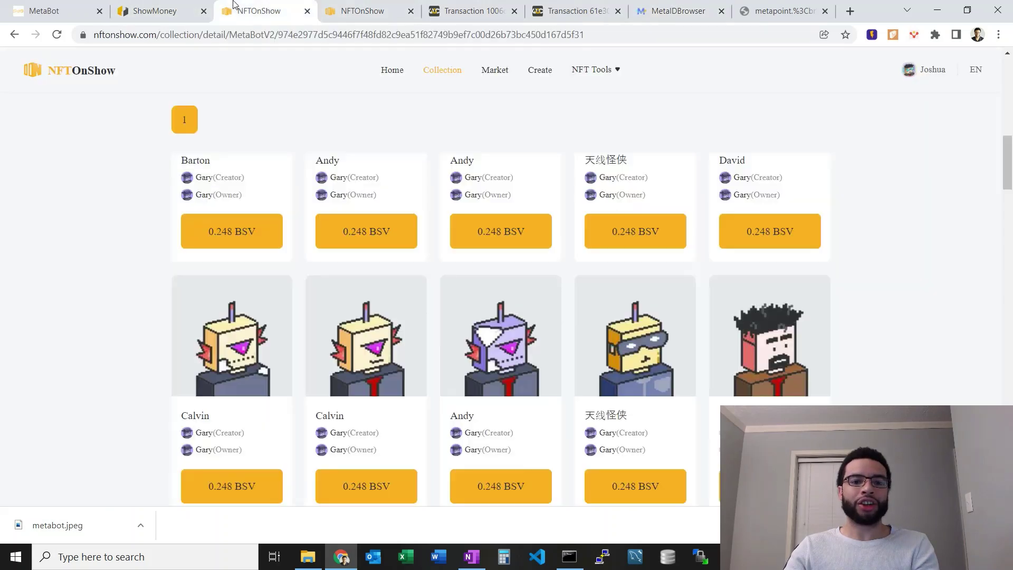
{"action": "left_click", "coordinate": [375, 6]}
{"action": "left_click", "coordinate": [272, 7]}
{"action": "scroll", "coordinate": [593, 272], "scroll_direction": "up", "scroll_amount": 3}
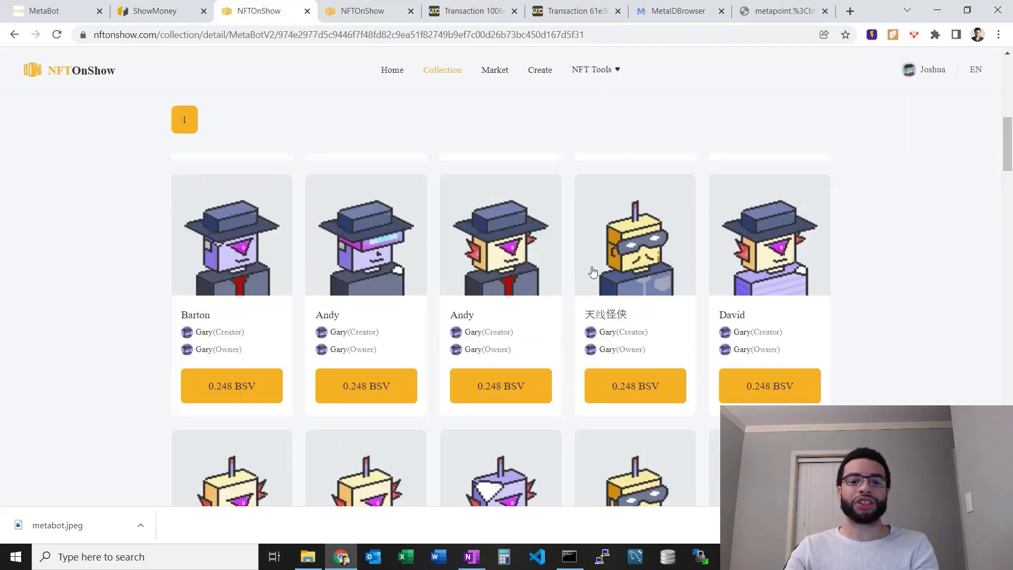
{"action": "scroll", "coordinate": [804, 325], "scroll_direction": "up", "scroll_amount": 3}
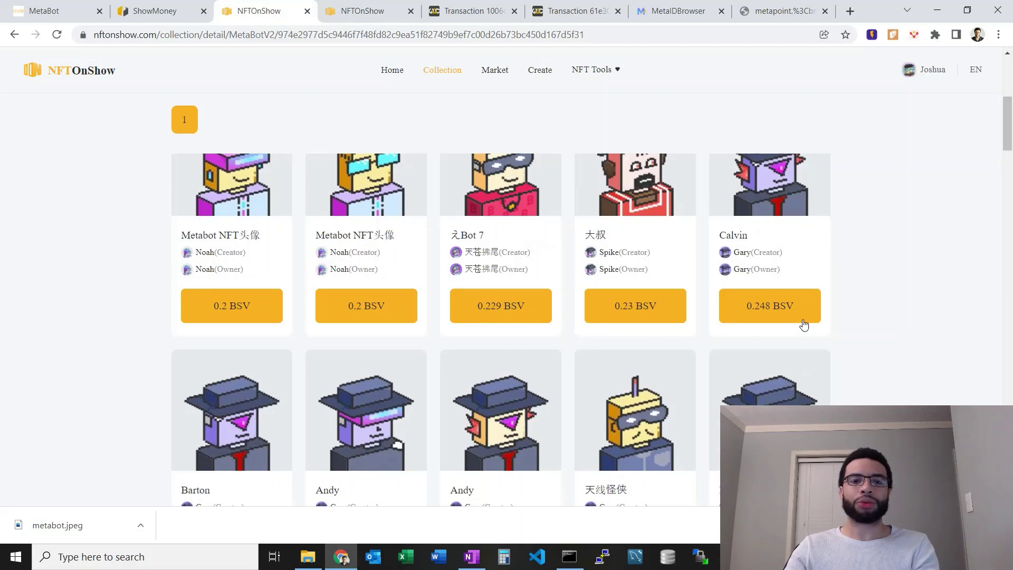